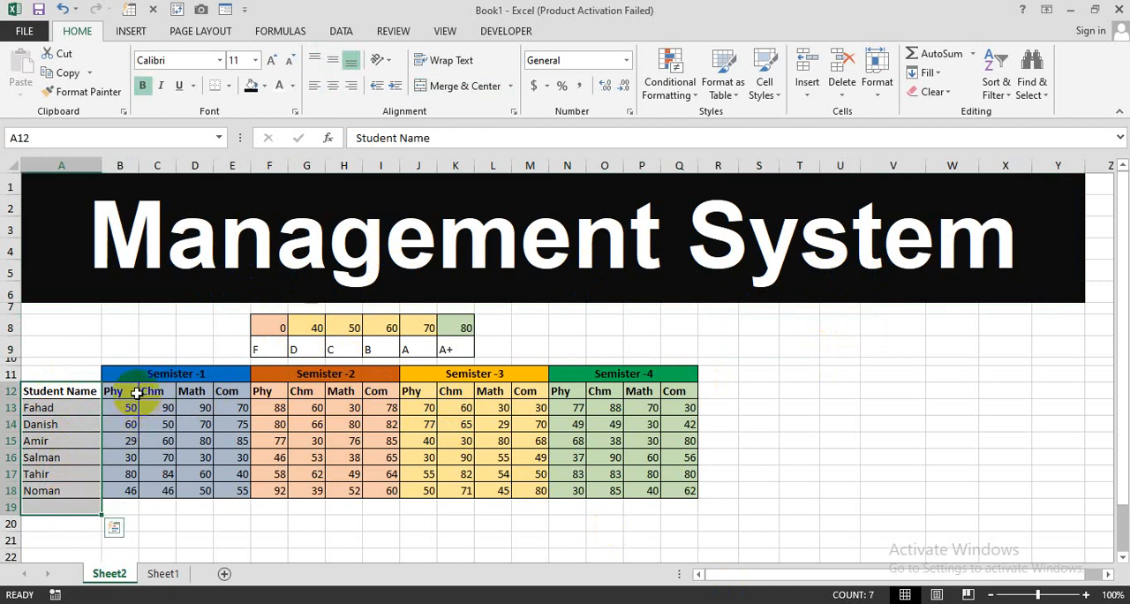
Step: Examine the Phy, Chm, Math and Com marks in the Semister -1 to Semister -4 blocks of the student table
drag(137, 391, 237, 488)
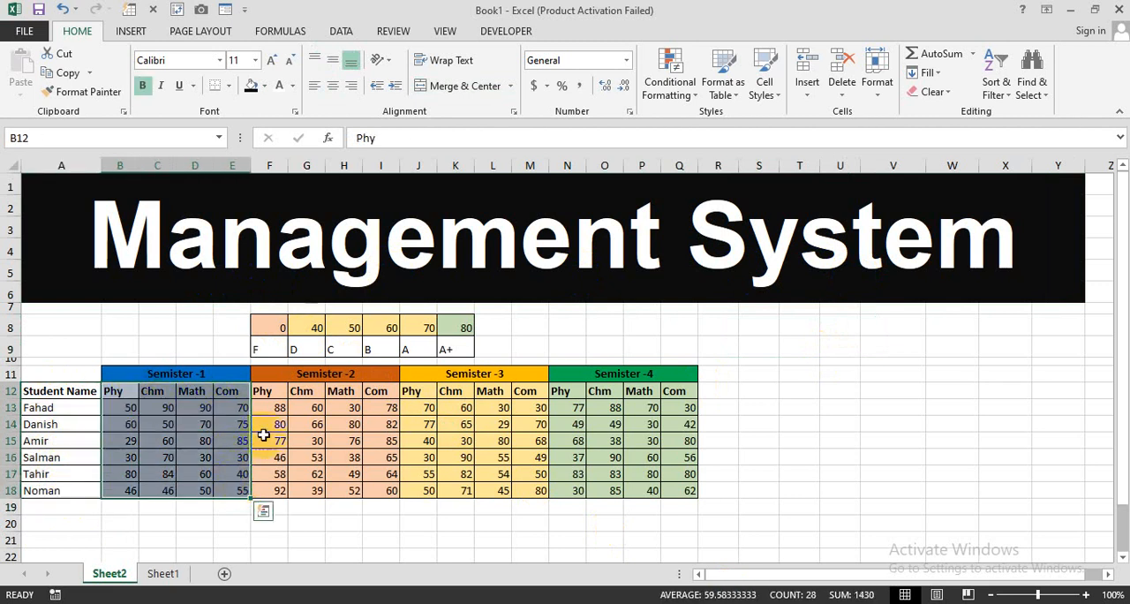
drag(263, 391, 388, 487)
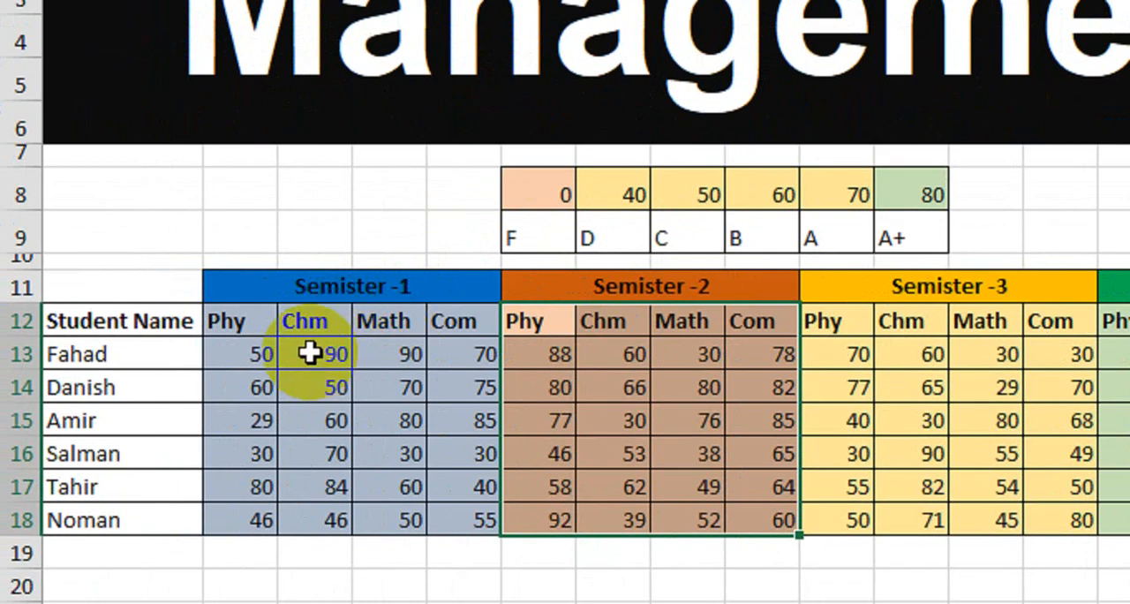
drag(246, 296, 379, 493)
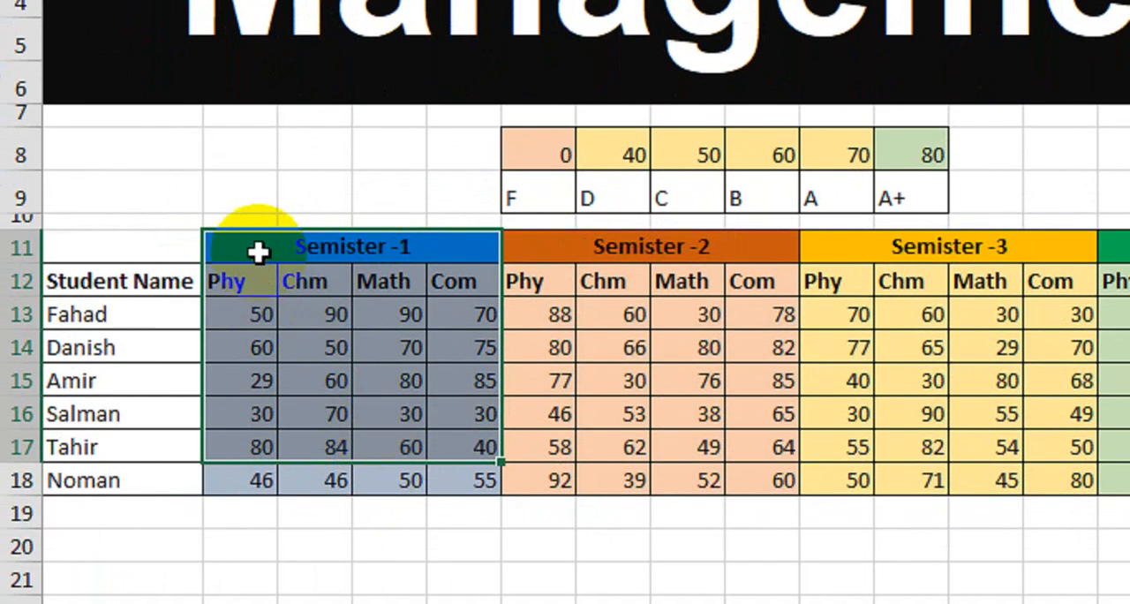
click(258, 253)
click(664, 252)
click(926, 249)
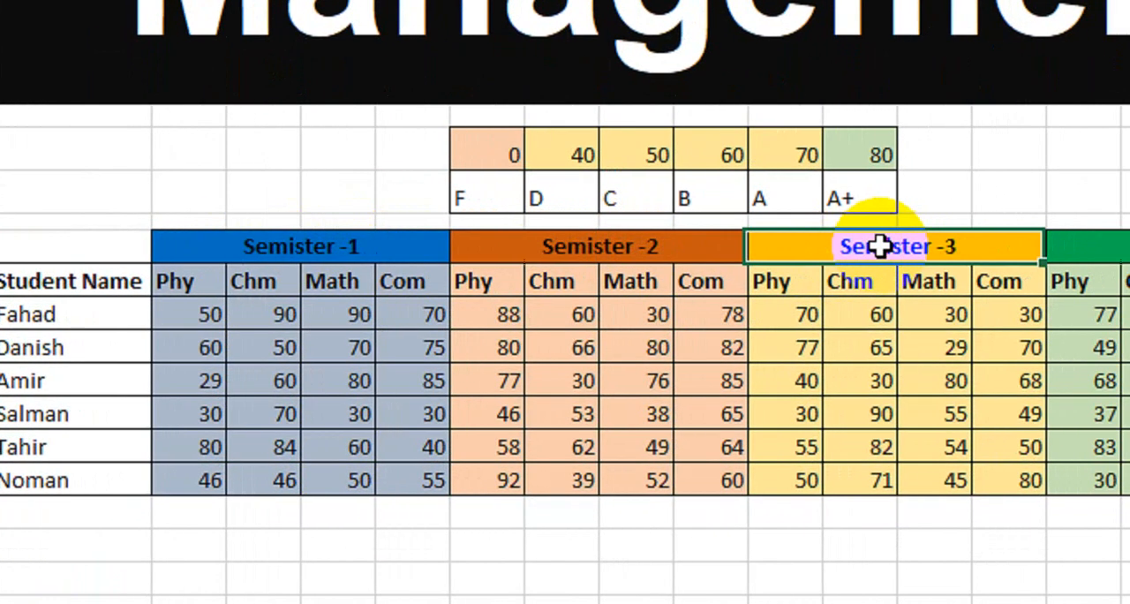
click(1117, 248)
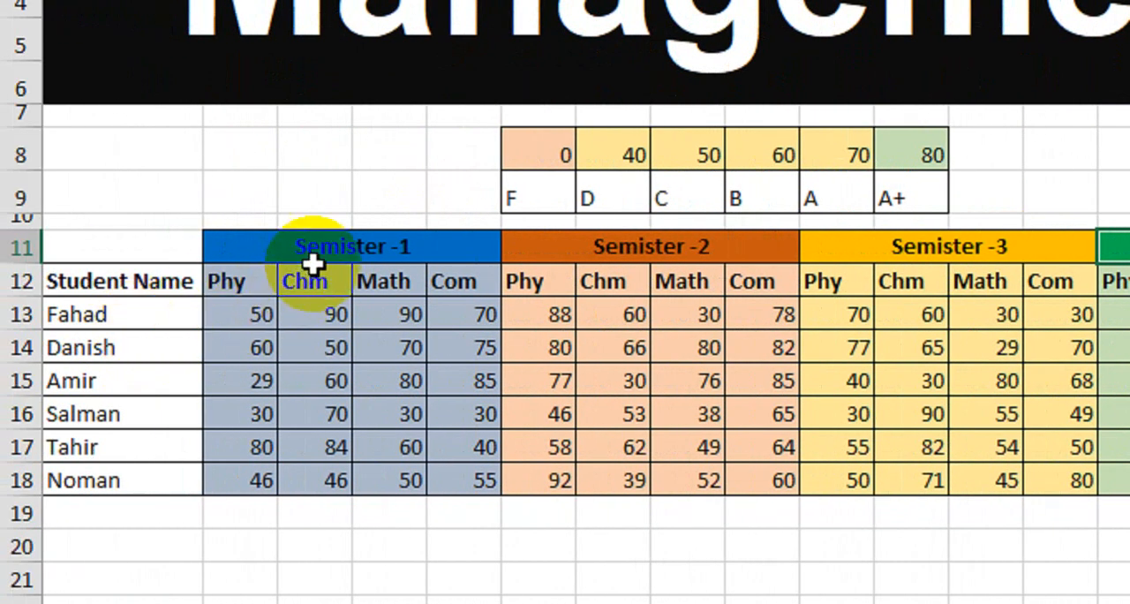
drag(29, 255, 37, 362)
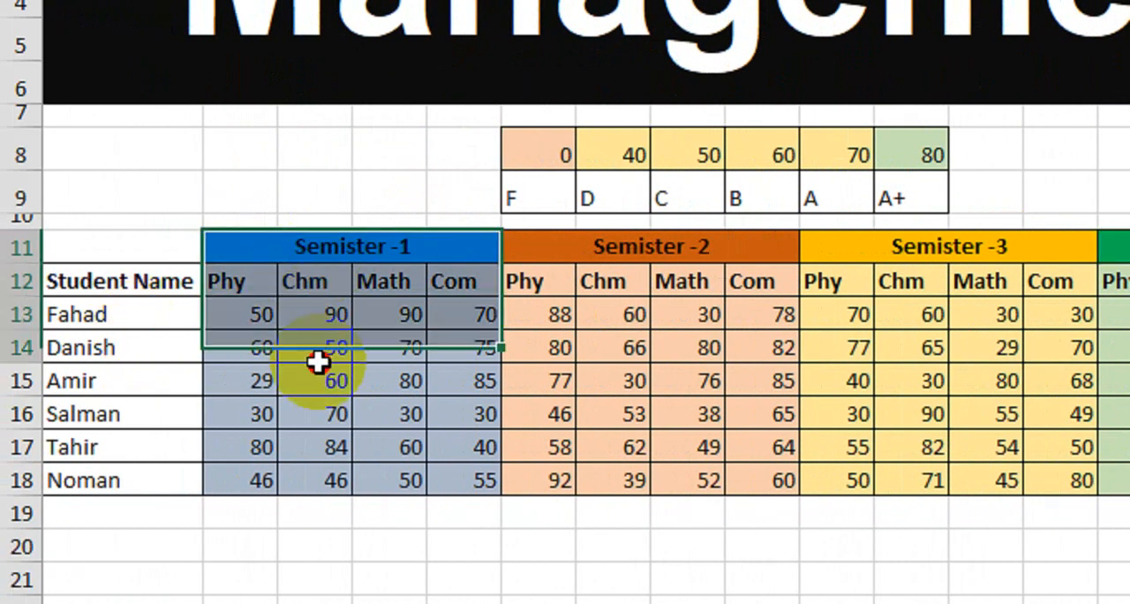
drag(317, 362, 363, 446)
drag(715, 252, 739, 486)
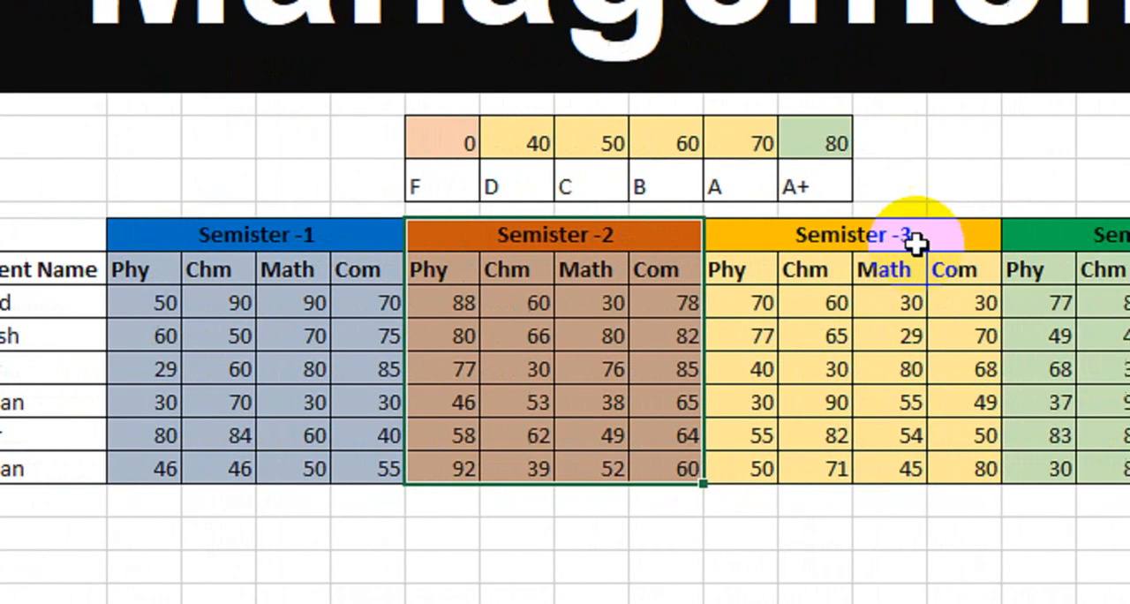
drag(916, 244, 866, 462)
drag(981, 242, 848, 484)
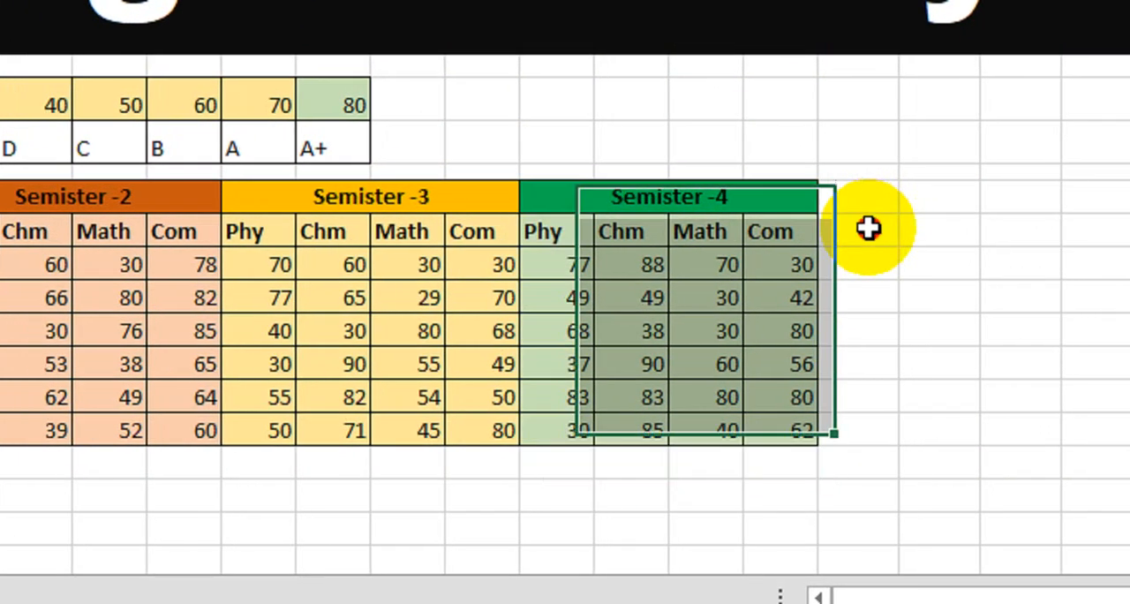
Step: Add the column headers Semi-1, Semi-2, Semi-3 and Semi-4 in row 12, directly after the Semister -4 block
click(869, 228)
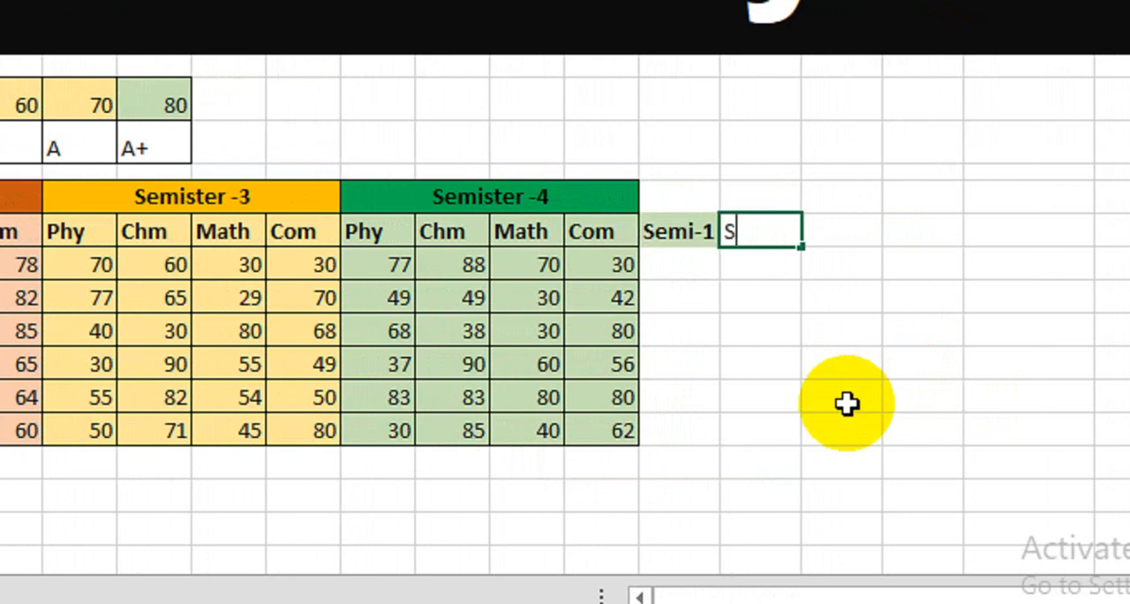
key(Tab)
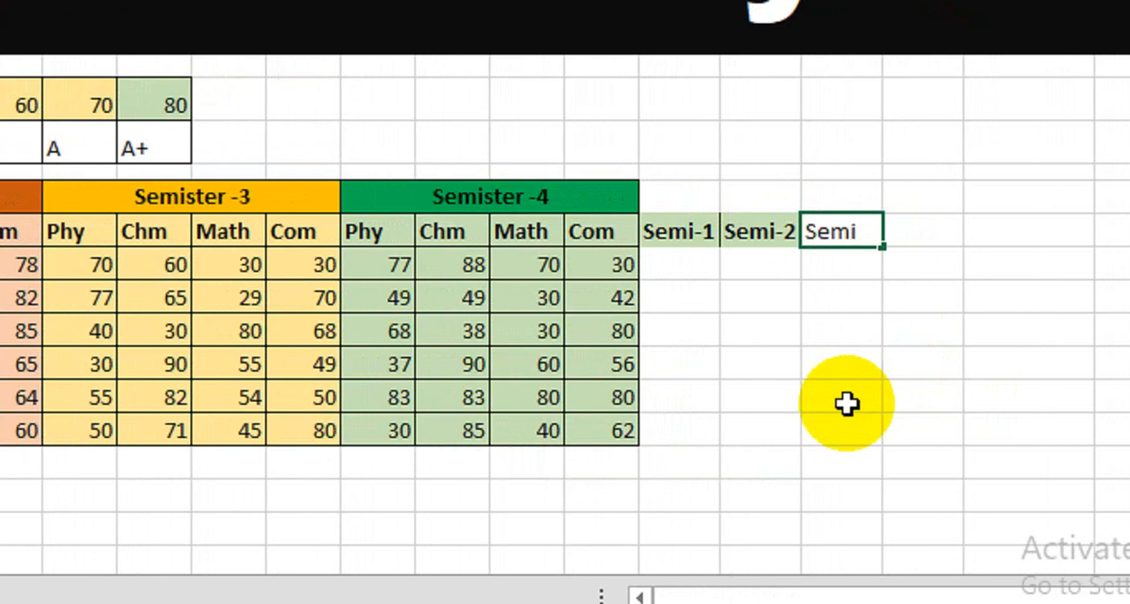
key(Tab)
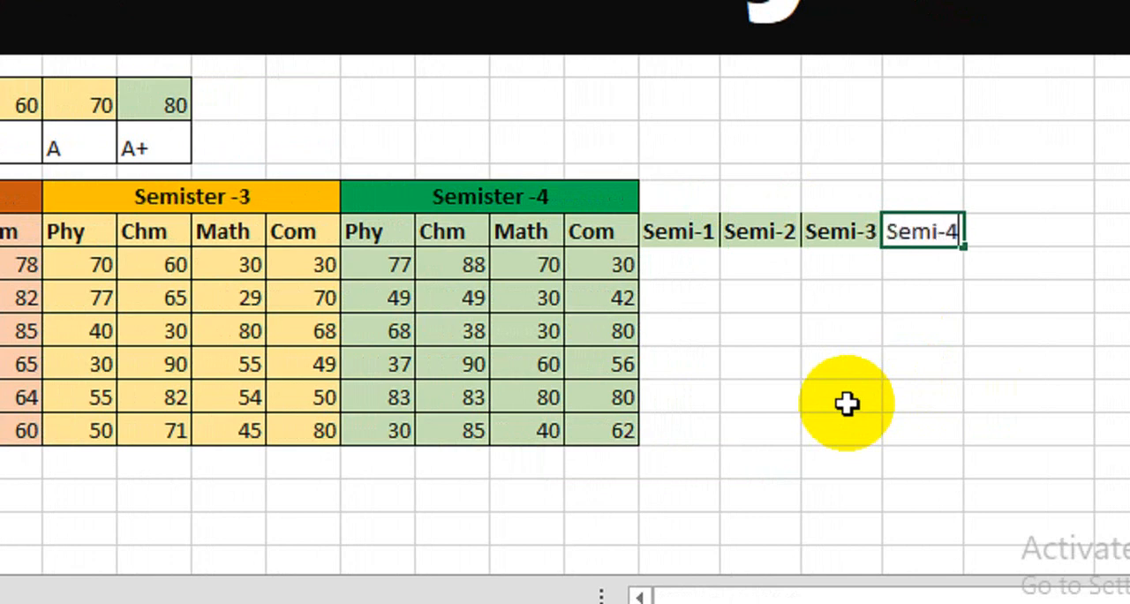
key(Return)
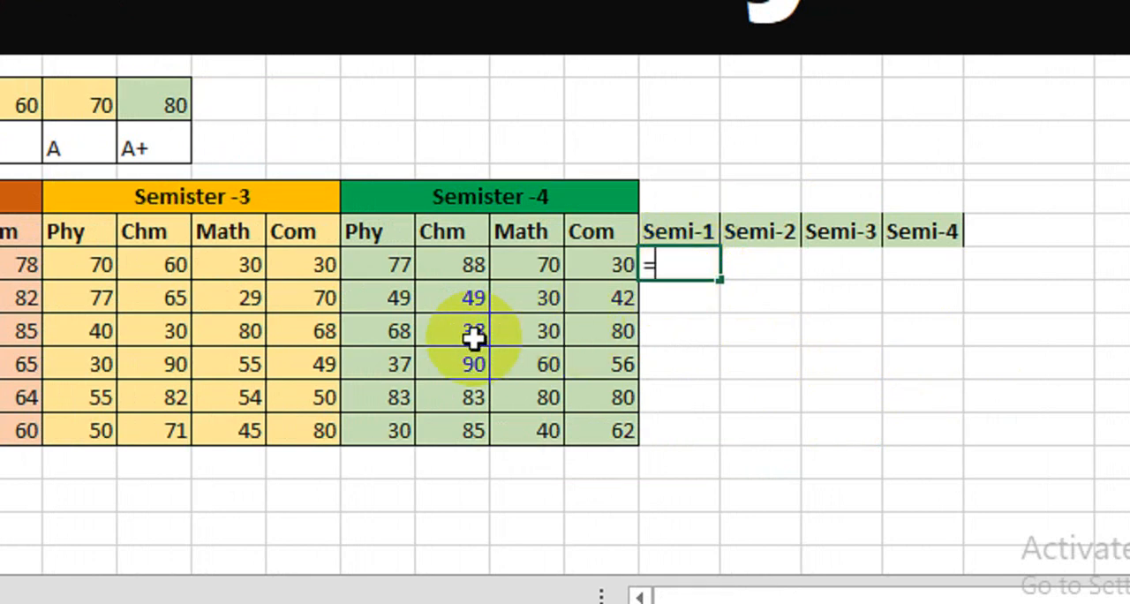
Step: Total the first student's Semister -1 marks in the Semi-1 column with =SUM(B13:E13)
text(=sum)
key(Tab)
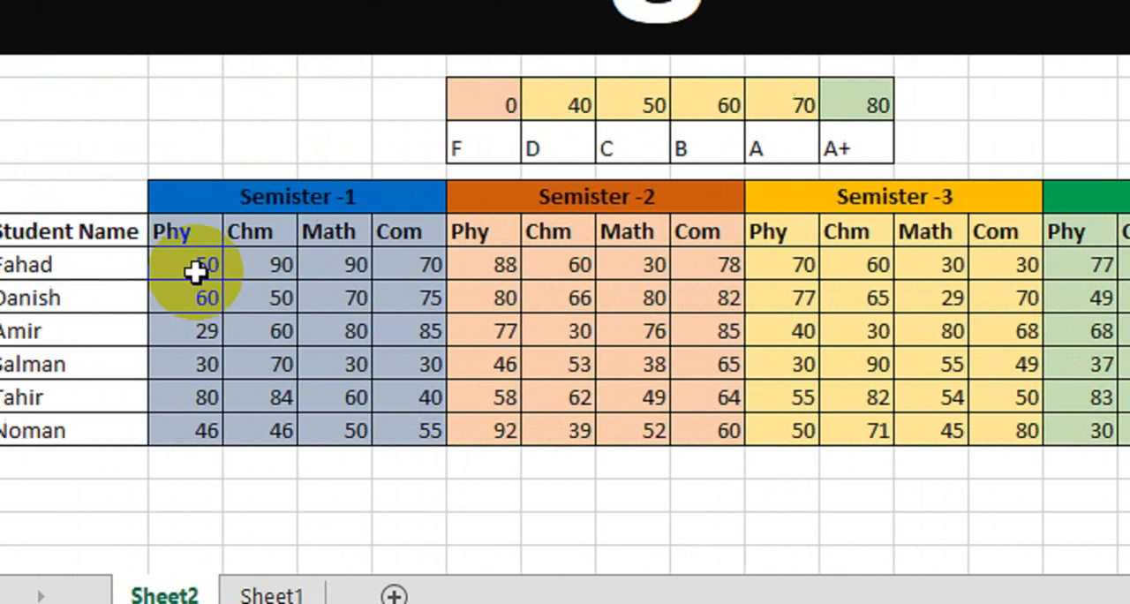
drag(196, 272, 385, 278)
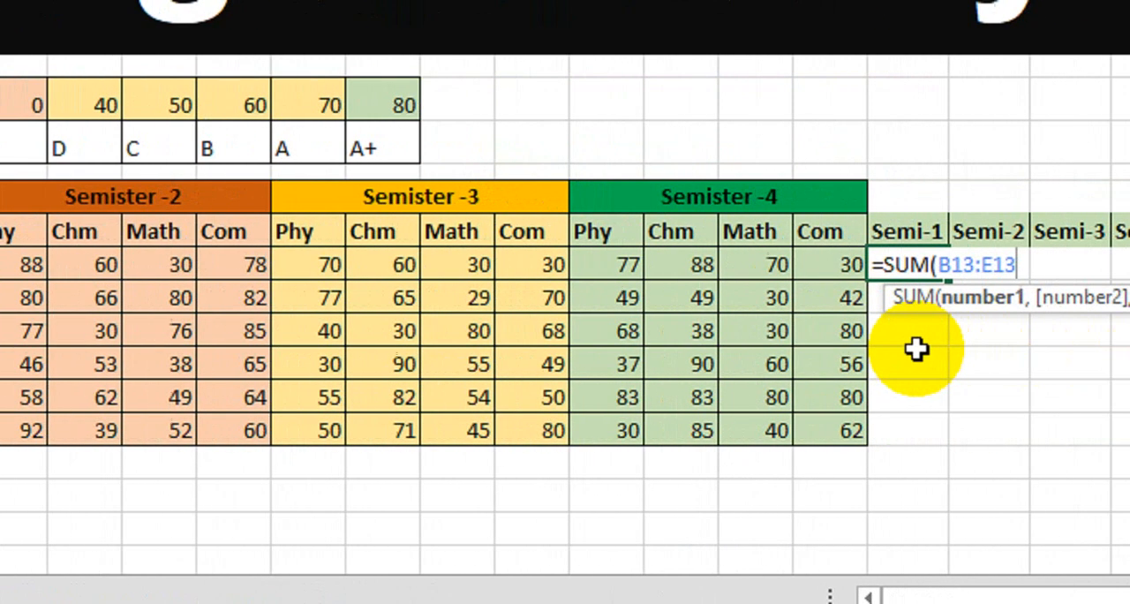
text())
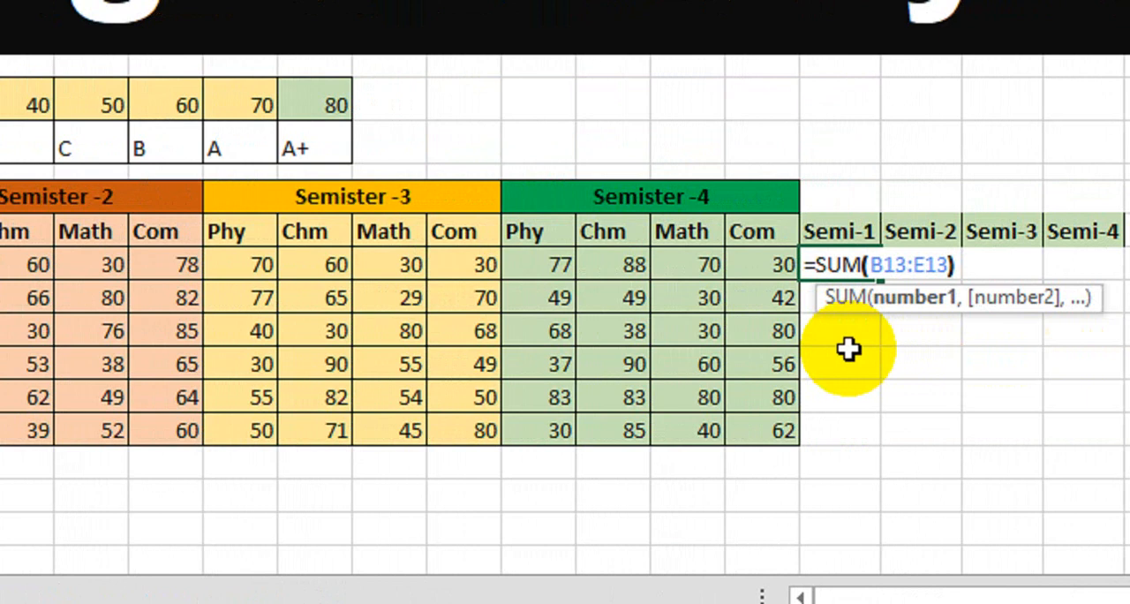
key(Return)
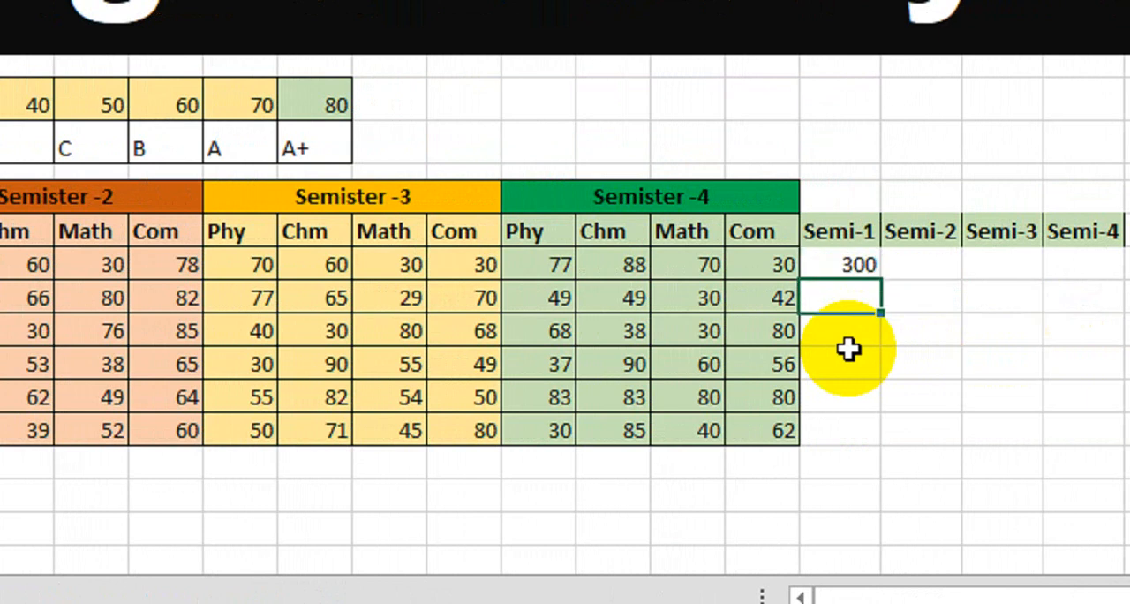
Step: Copy the Semi-1 total down to the last student and ignore the formula error flagged on those cells
click(857, 267)
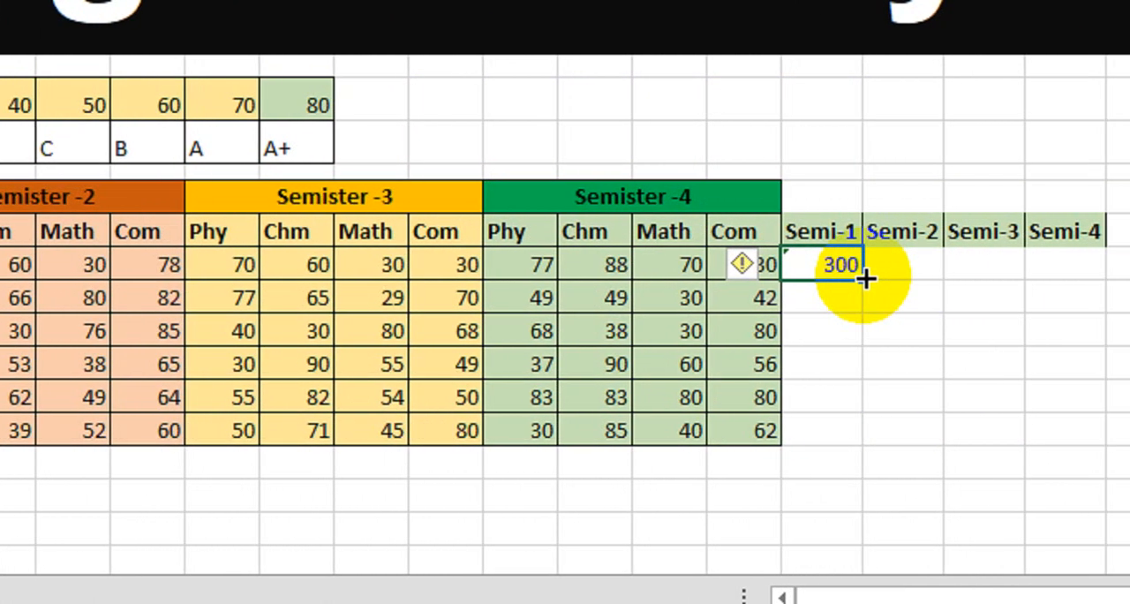
drag(850, 282, 850, 441)
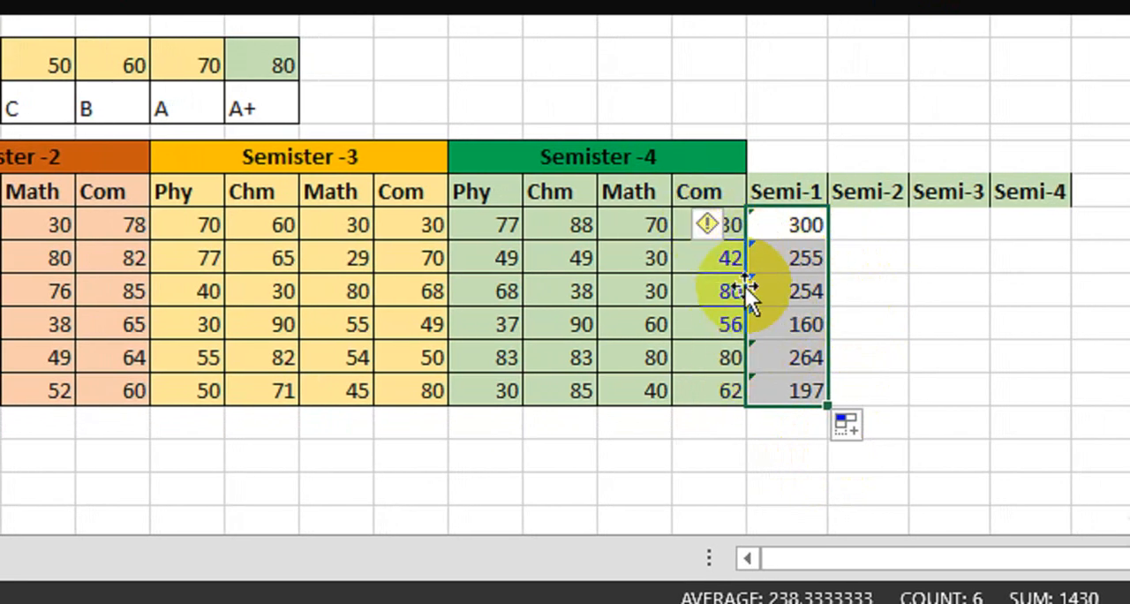
click(723, 230)
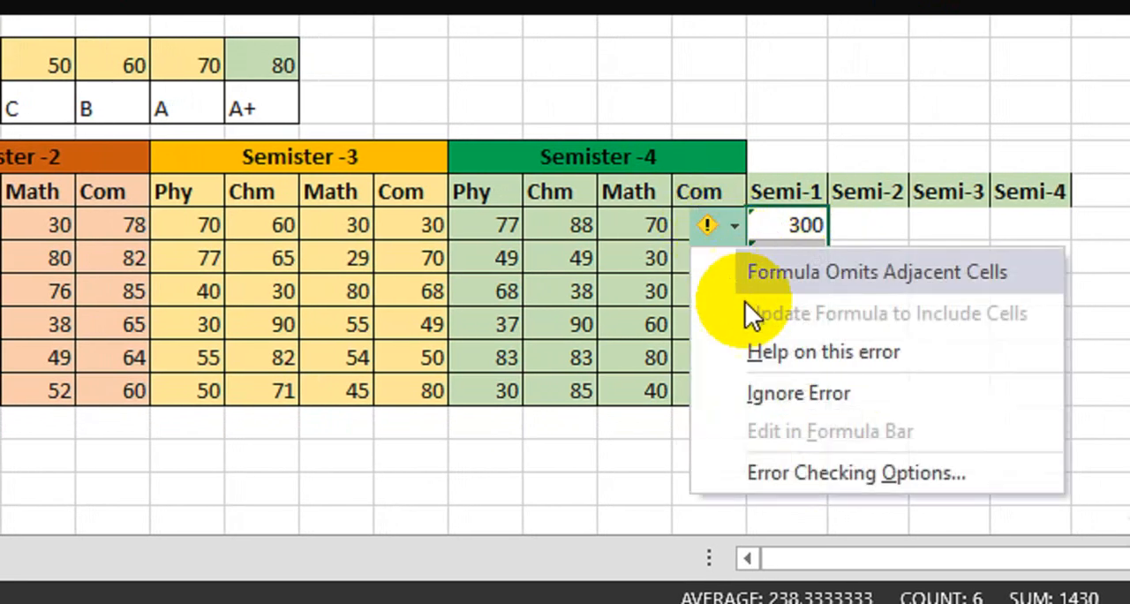
click(783, 394)
Step: Total the first student's Semister -2 marks in the Semi-2 column with =SUM(F13:I13)
click(850, 234)
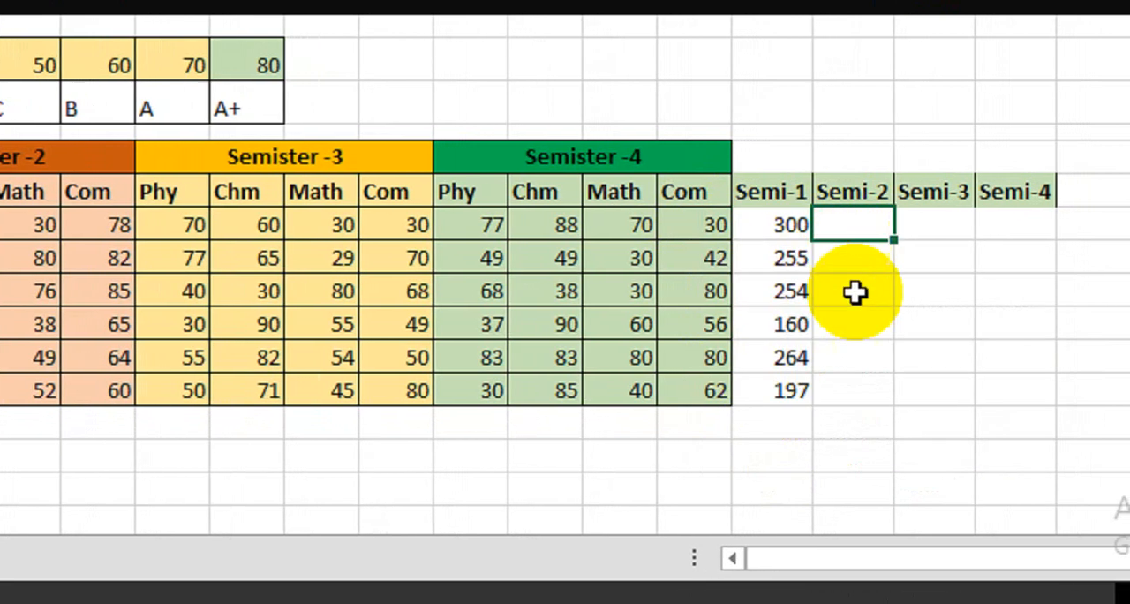
text(=sum)
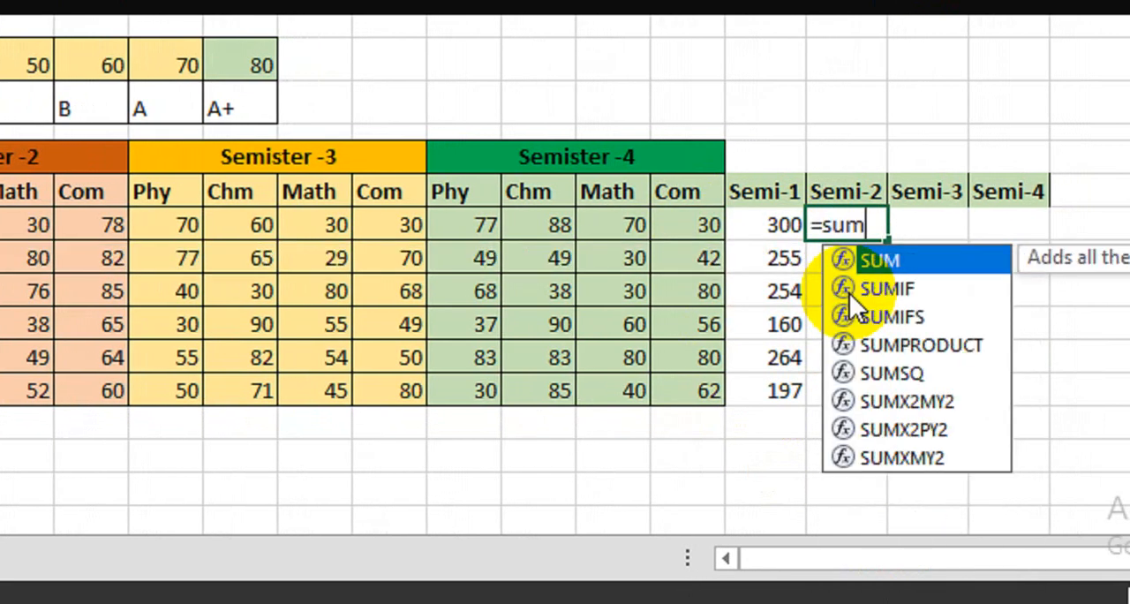
key(Tab)
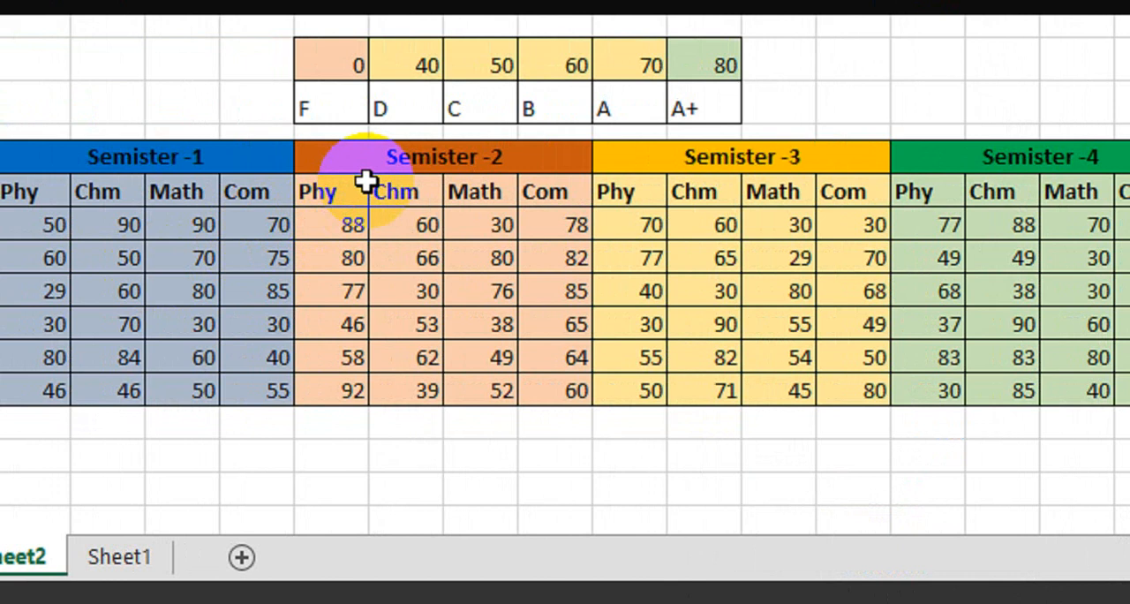
drag(346, 226, 537, 224)
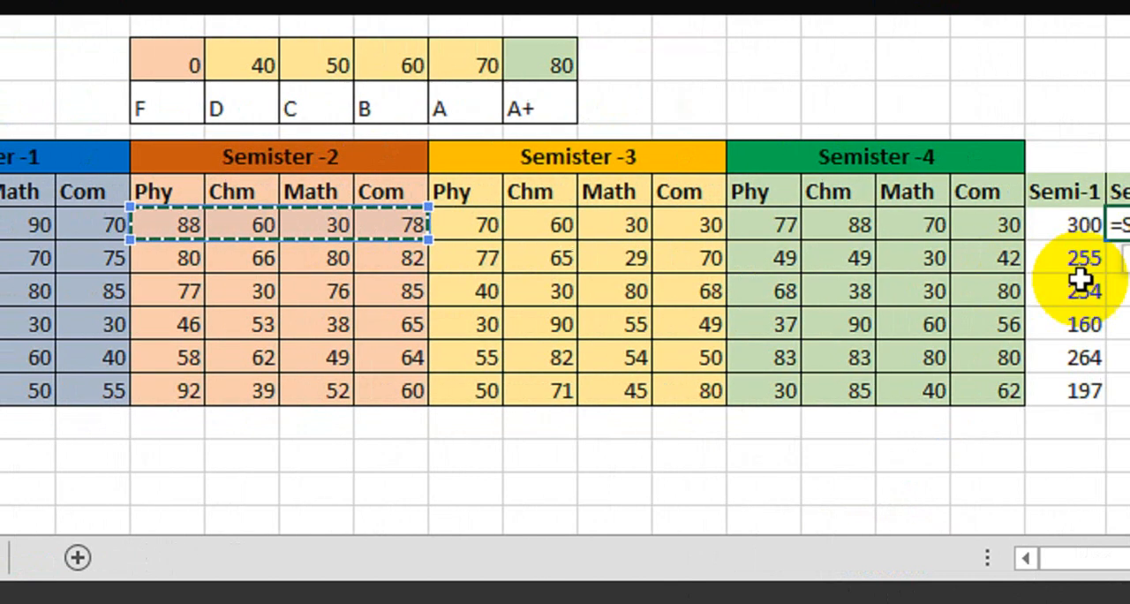
text())
key(Return)
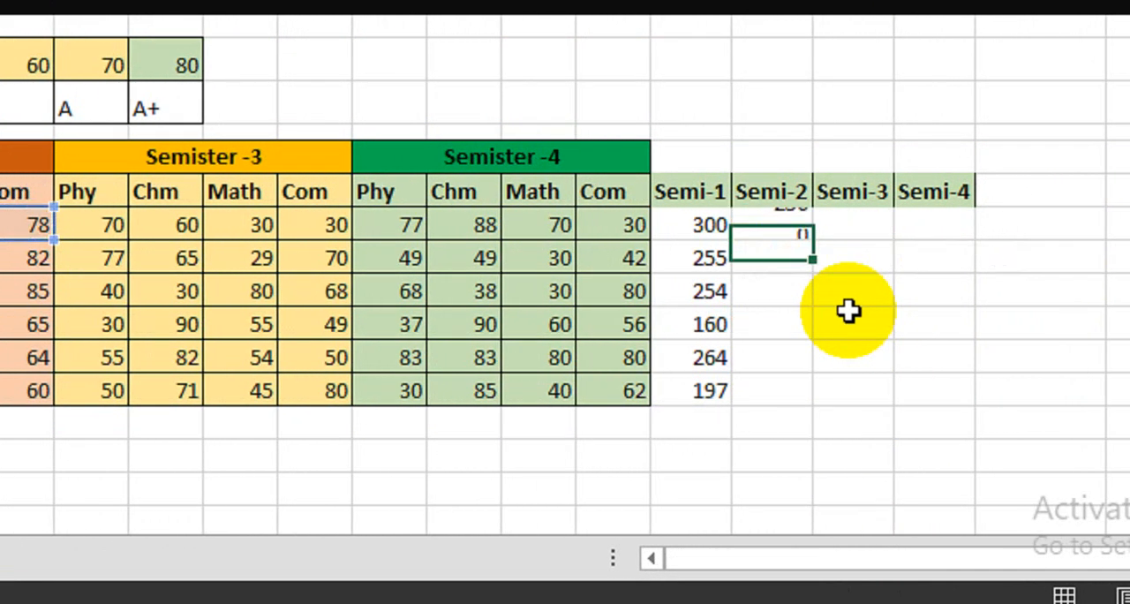
Step: Copy the Semi-2 total down to the last student and ignore the formula error flagged on those cells
click(810, 234)
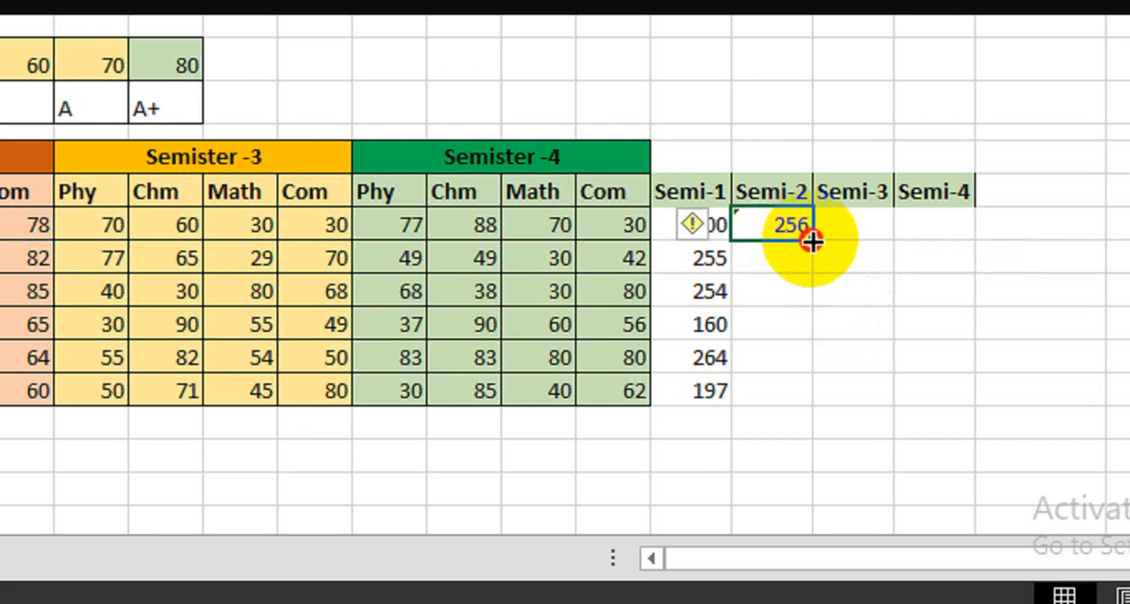
drag(811, 242, 793, 389)
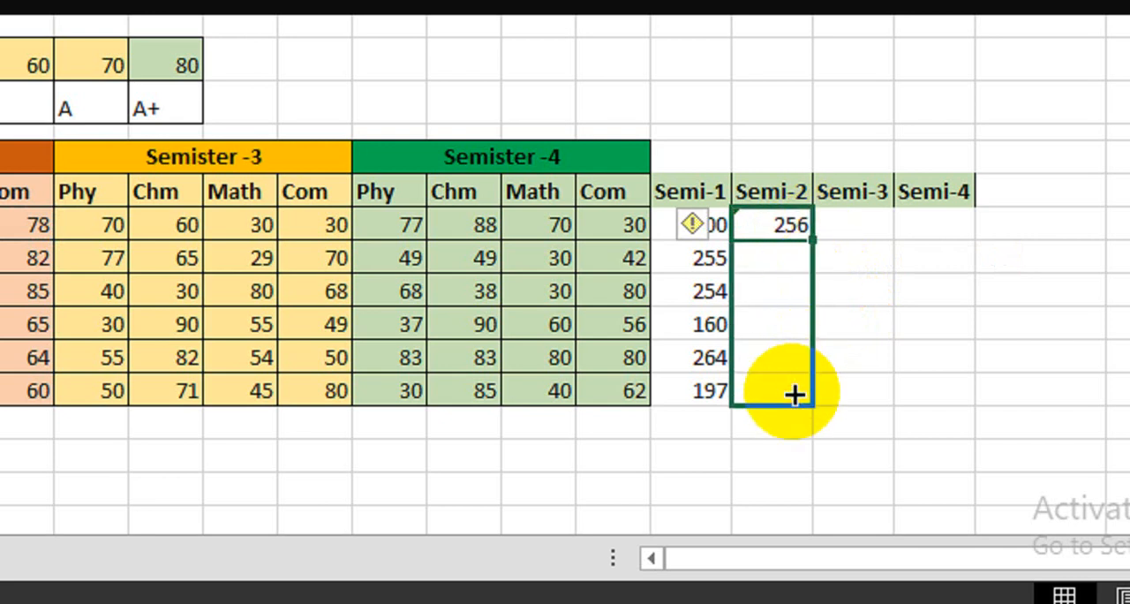
drag(793, 394, 793, 394)
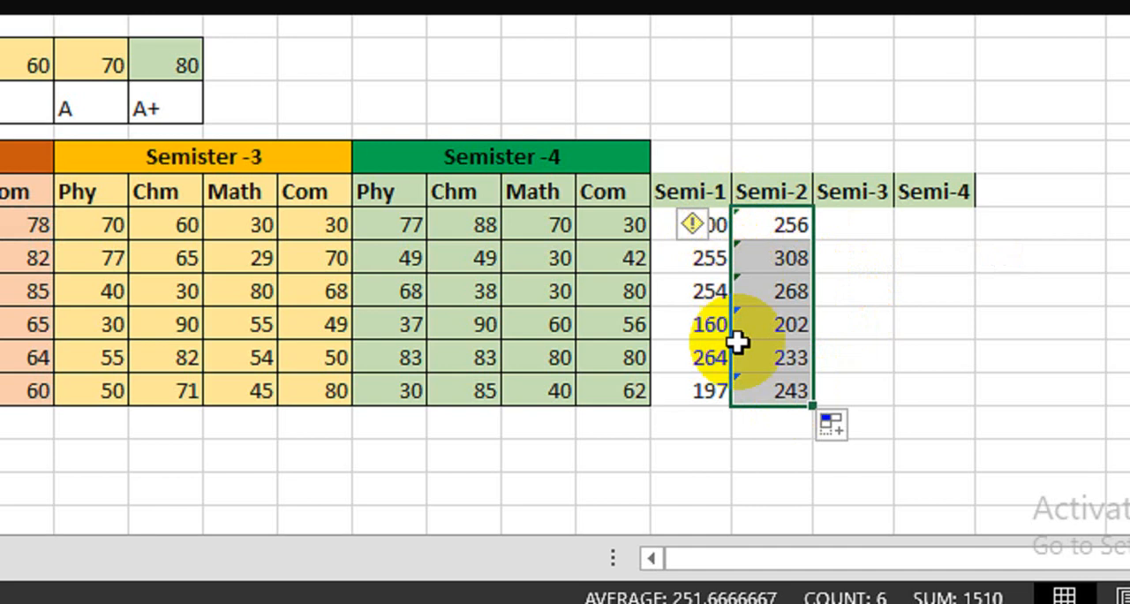
click(707, 225)
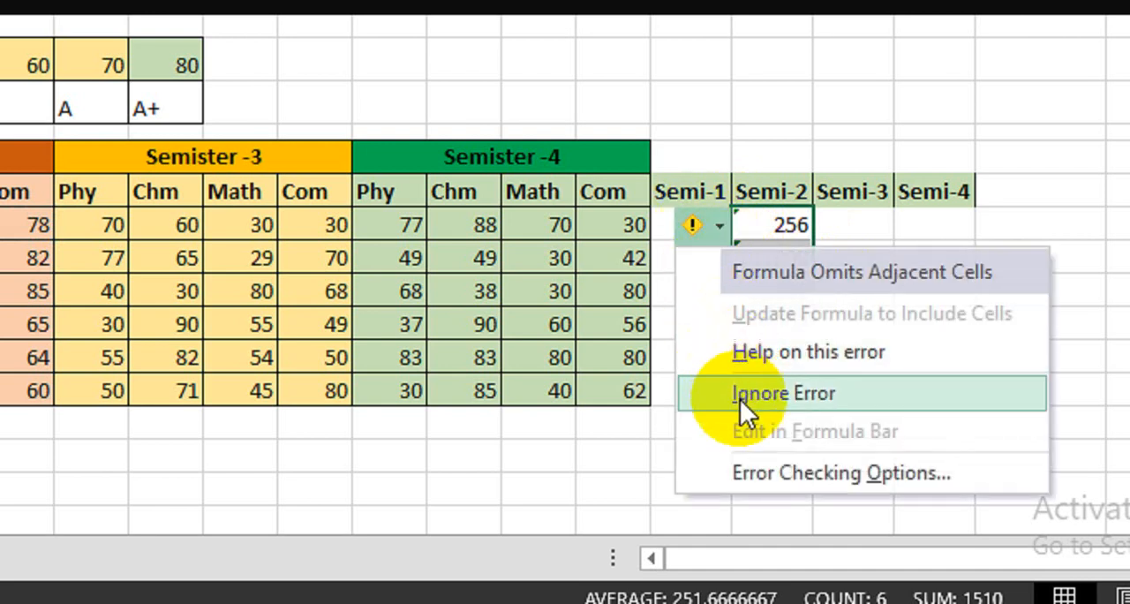
click(717, 394)
Step: Total the Semister -3 marks in the Semi-3 column with =SUM(J13:M13) and copy the formula down to the last student
click(847, 228)
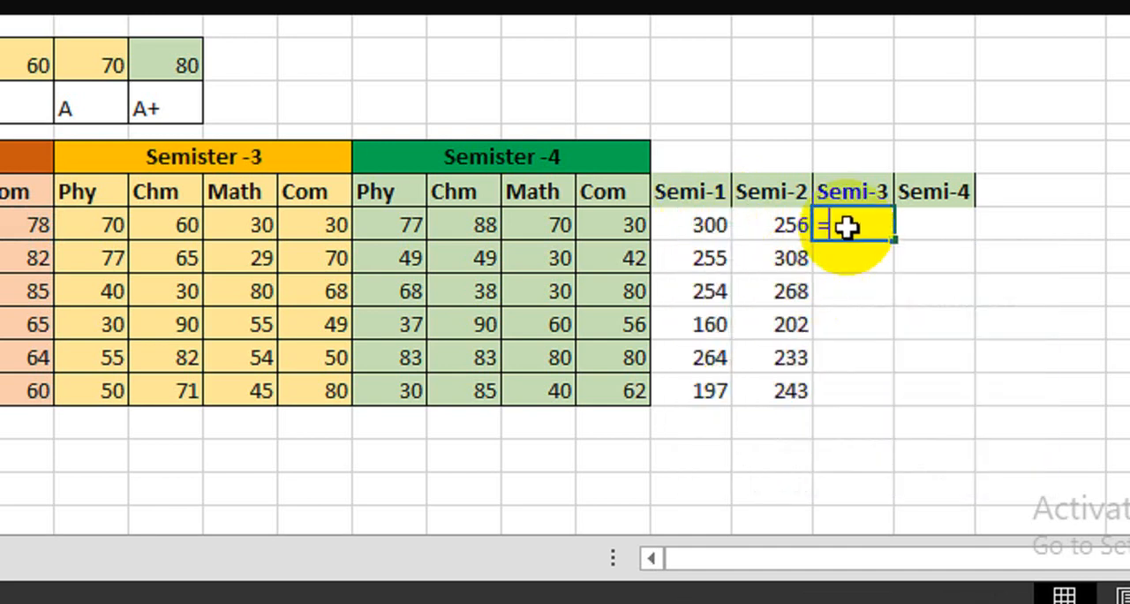
text(=sum)
key(Tab)
text(=sum)
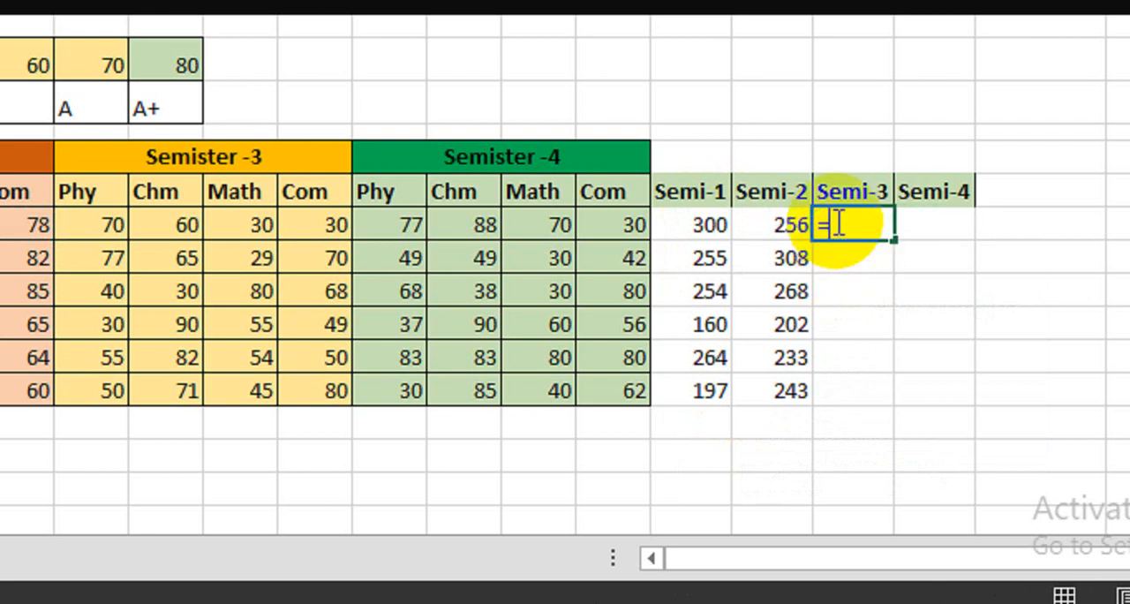
key(Tab)
scroll(88, 292, left, 4)
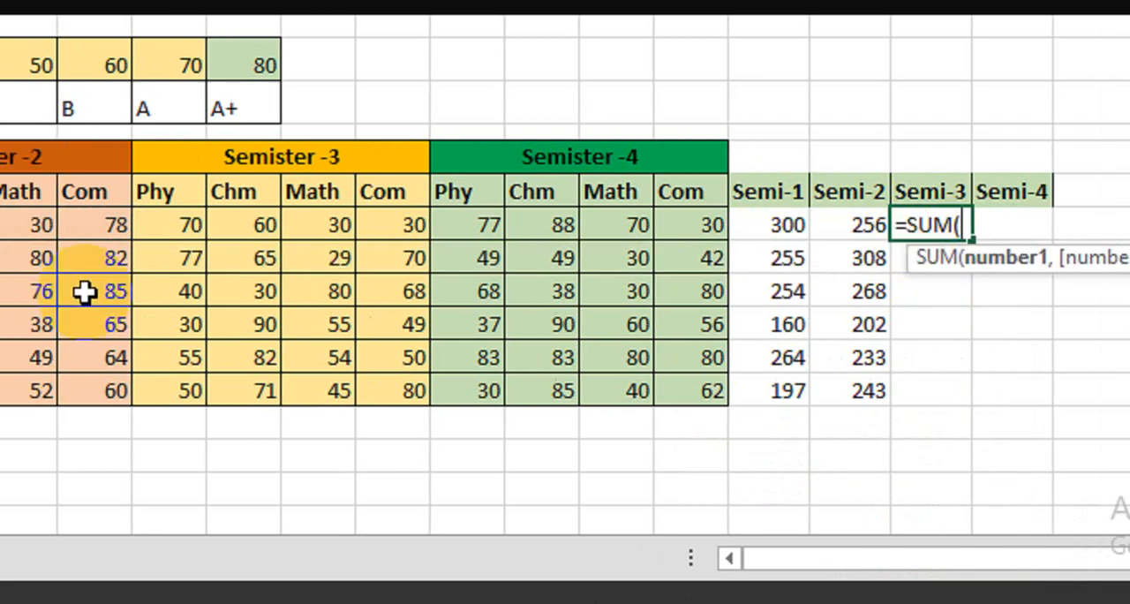
drag(395, 228, 650, 228)
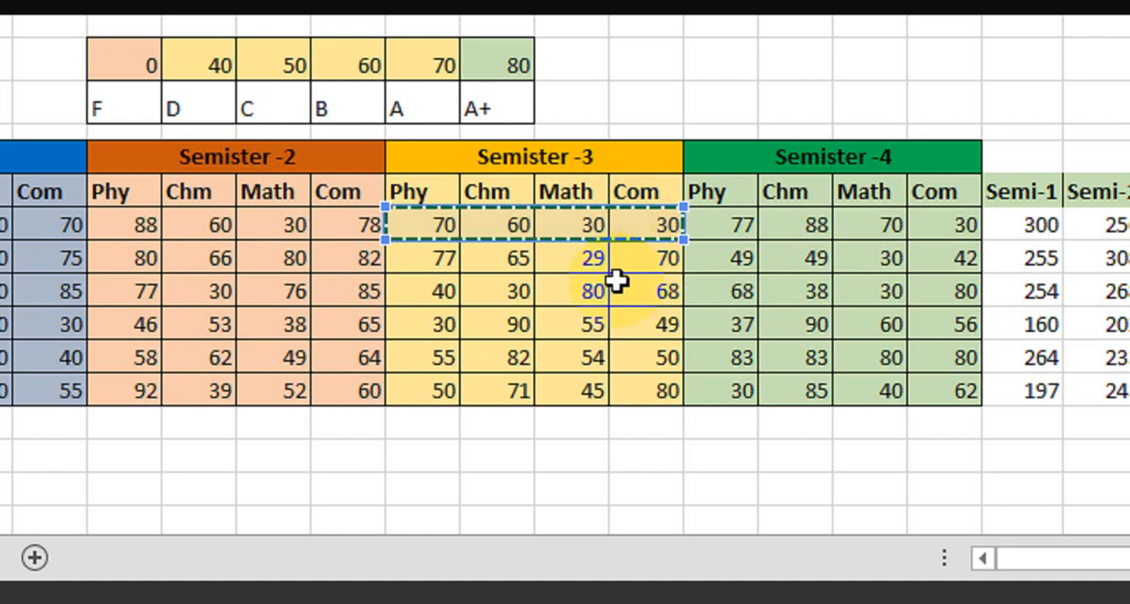
scroll(939, 260, right, 5)
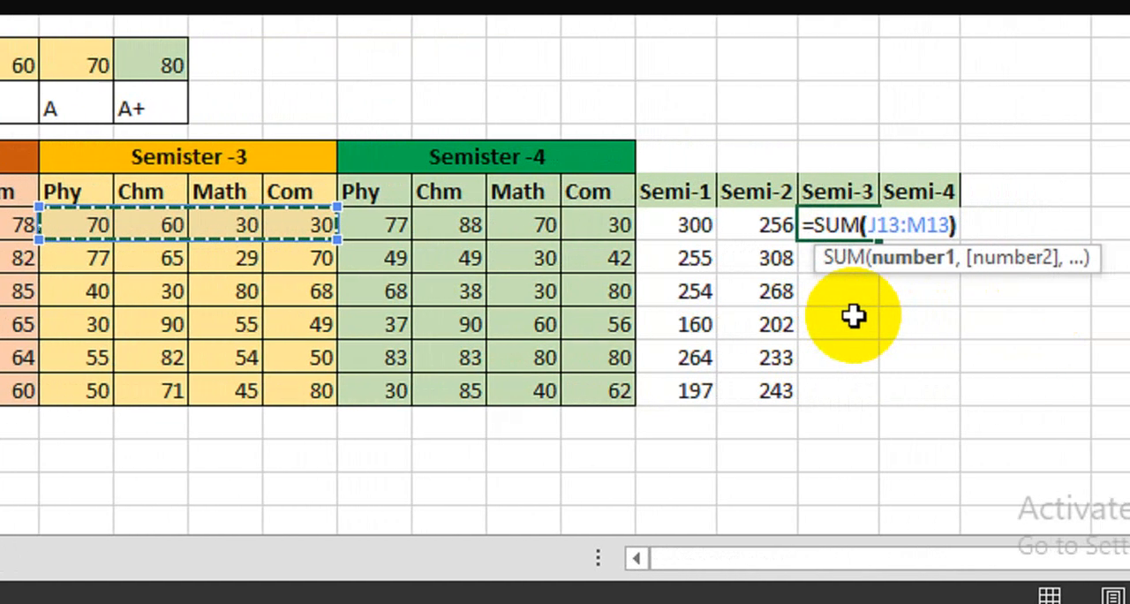
key(Return)
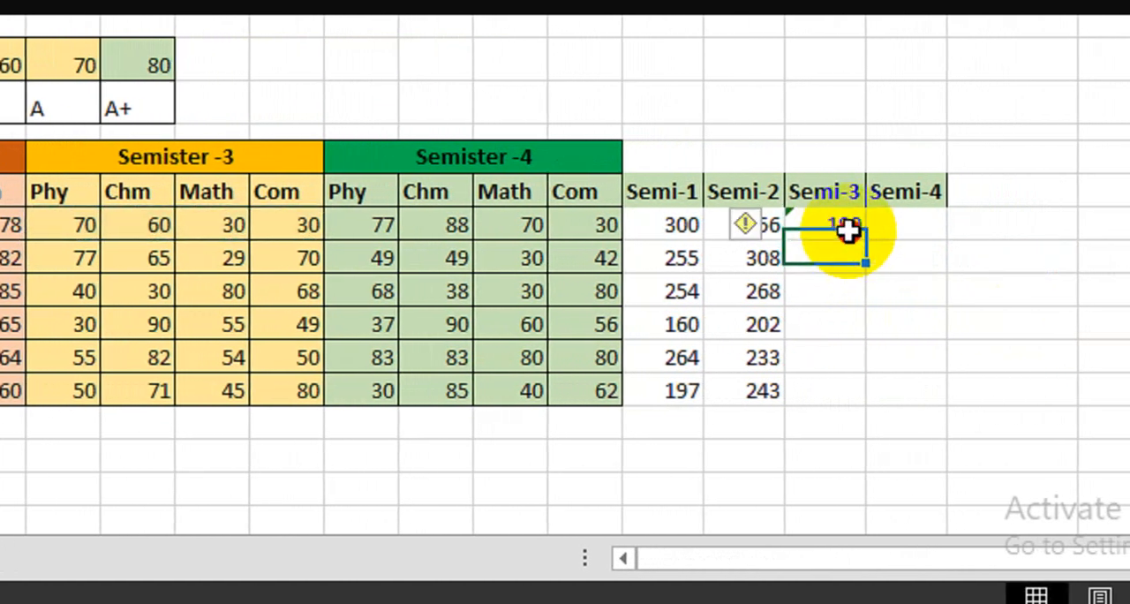
click(848, 231)
drag(868, 241, 850, 406)
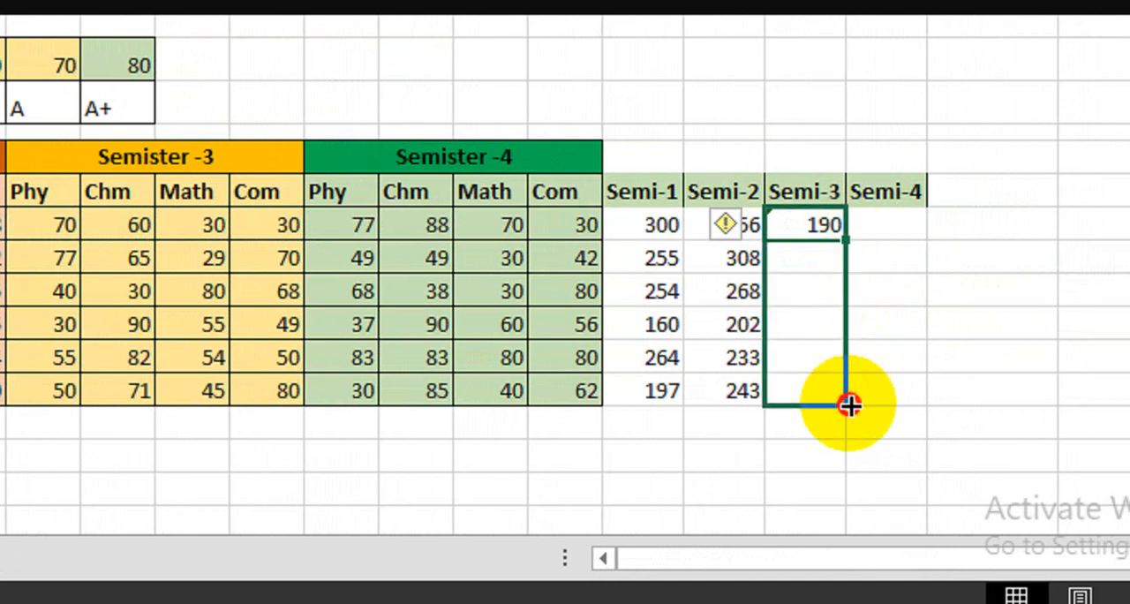
Step: Total the Semister -4 marks in the Semi-4 column with =SUM(N13:Q13) and copy the formula down to the last student
click(884, 224)
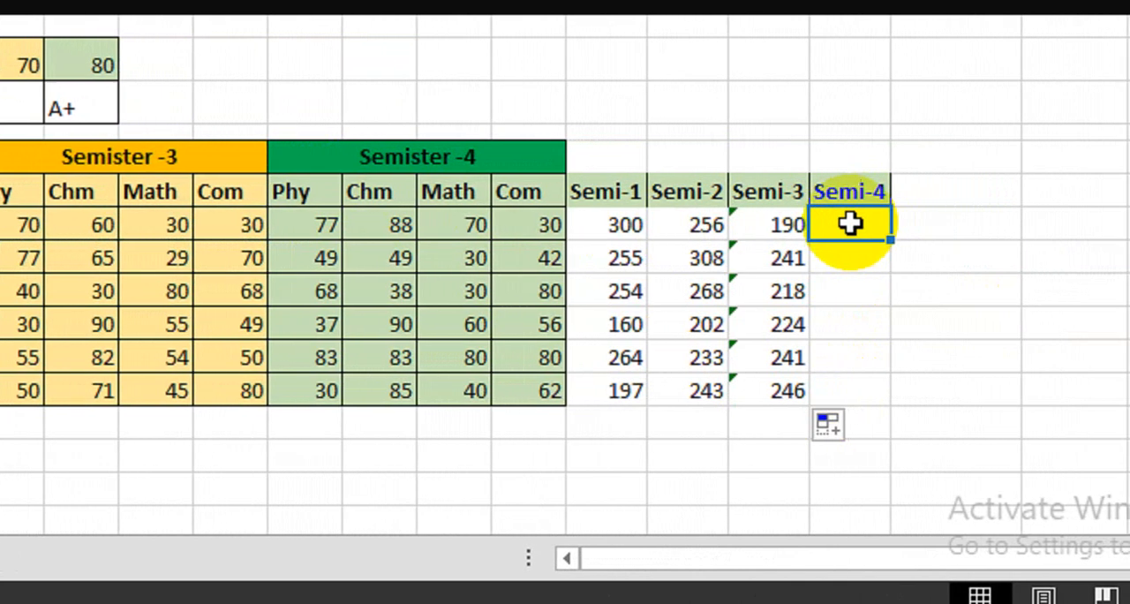
text(=sum)
key(Tab)
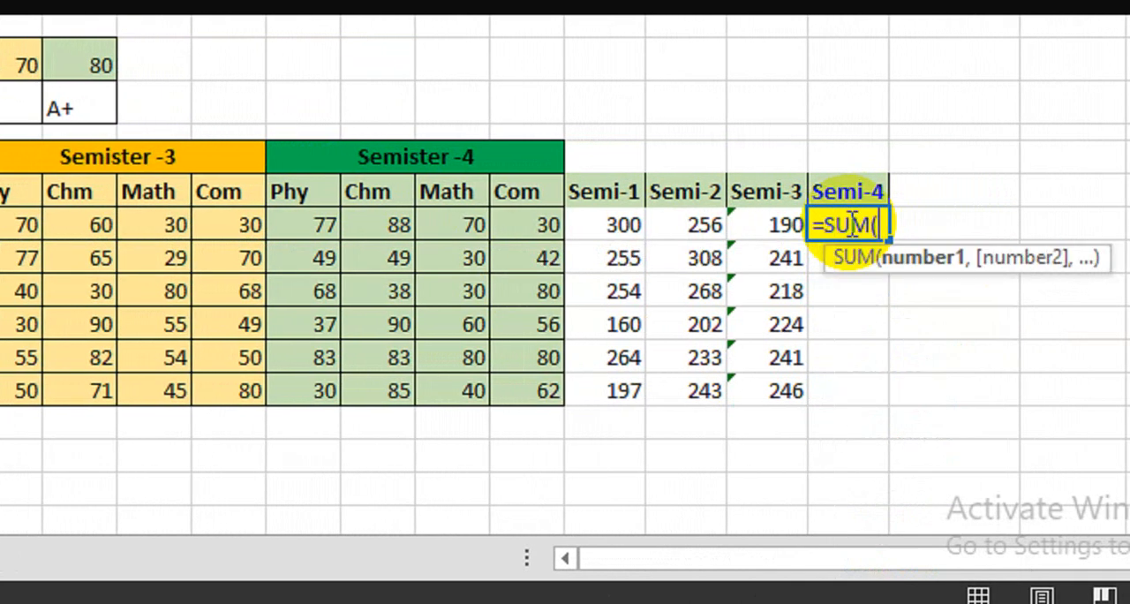
drag(303, 224, 530, 227)
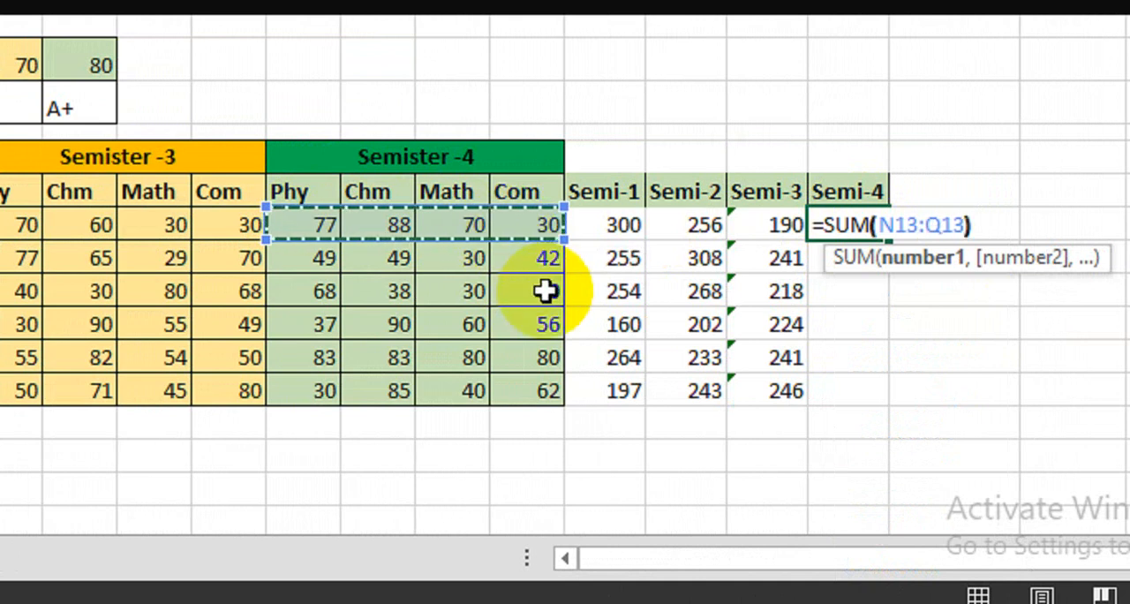
key(Return)
click(880, 226)
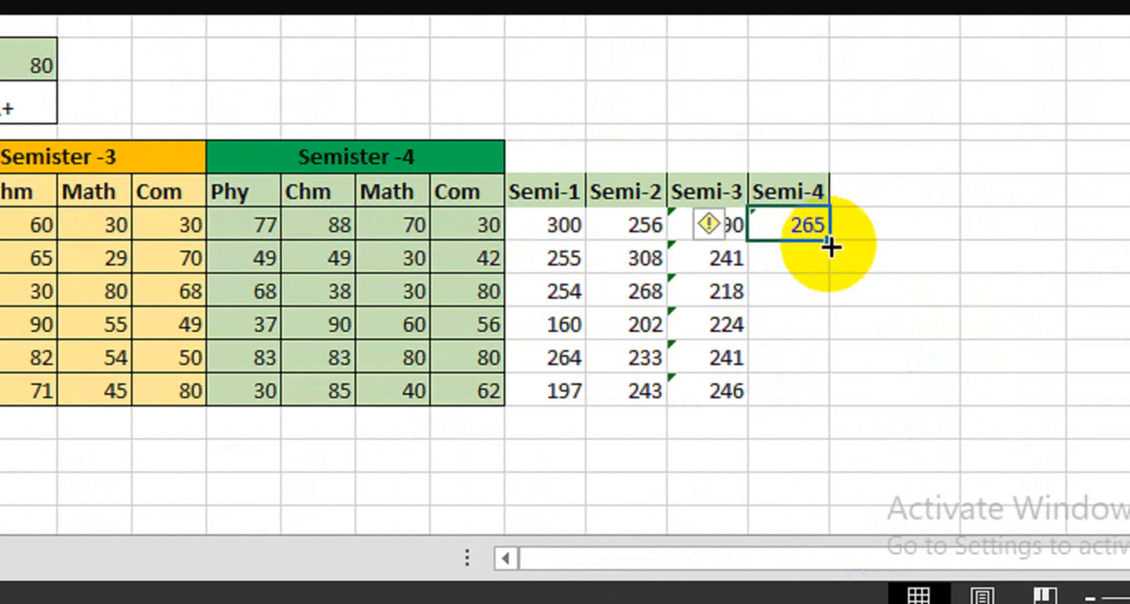
drag(831, 248, 828, 409)
Step: Ignore the formula error flagged on all the Semi-3 and Semi-4 totals
drag(681, 233, 802, 383)
click(647, 226)
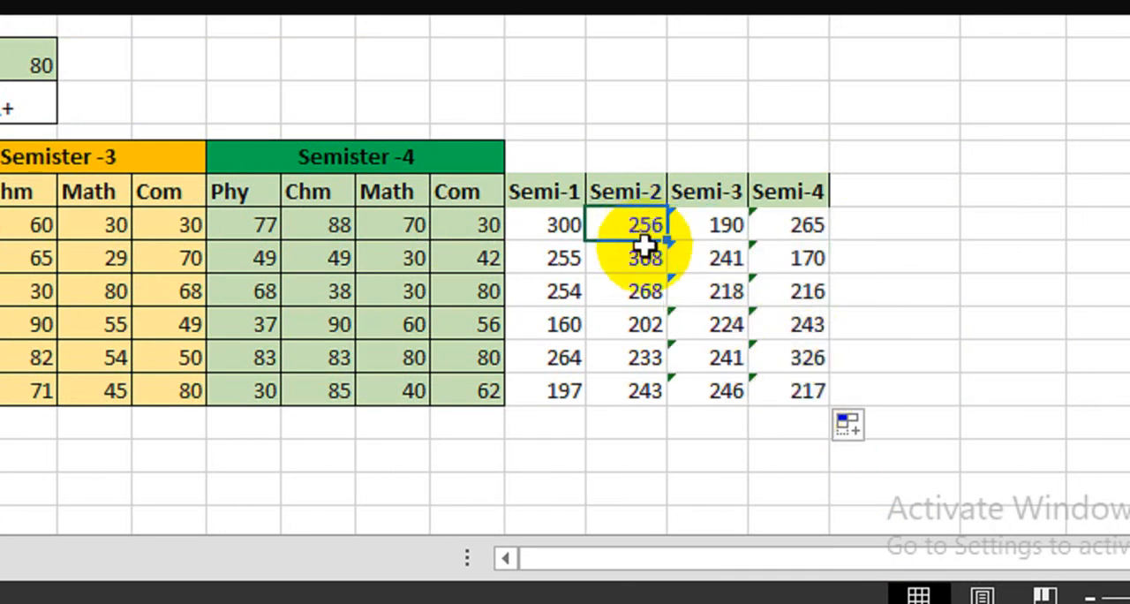
drag(706, 225, 800, 391)
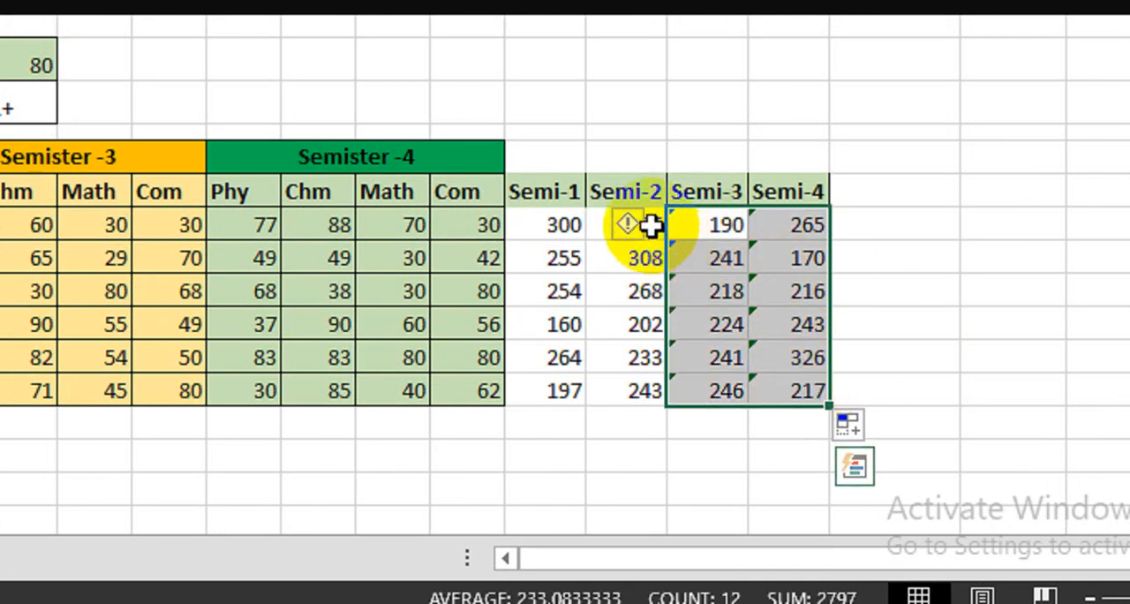
click(642, 224)
click(680, 391)
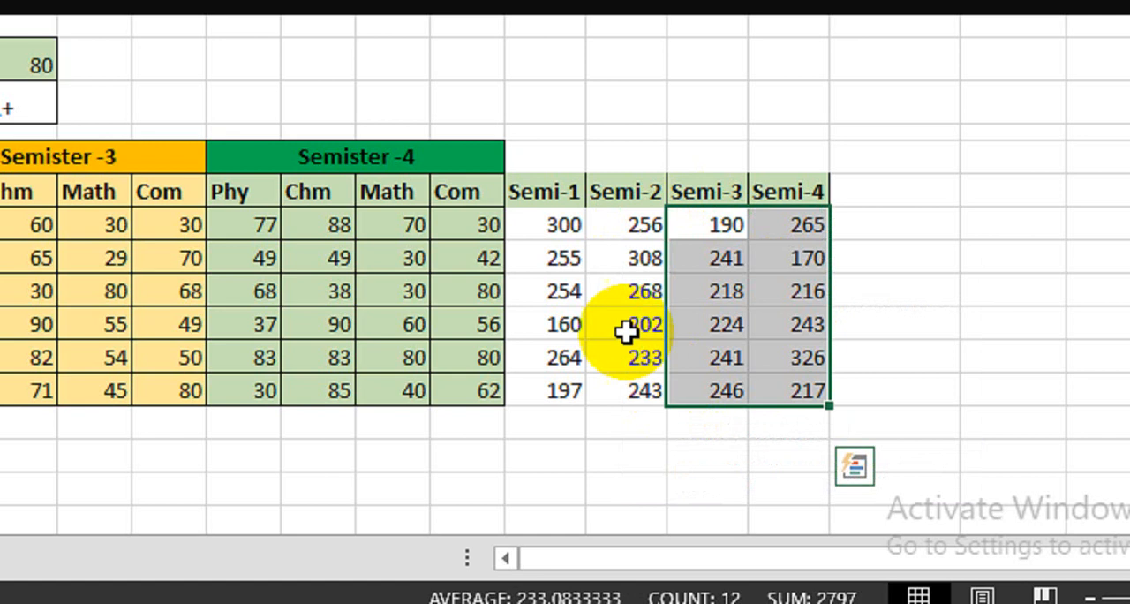
Step: Apply all borders to the Semi-1 to Semi-4 block and fill its four header cells with yellow
drag(545, 181, 808, 391)
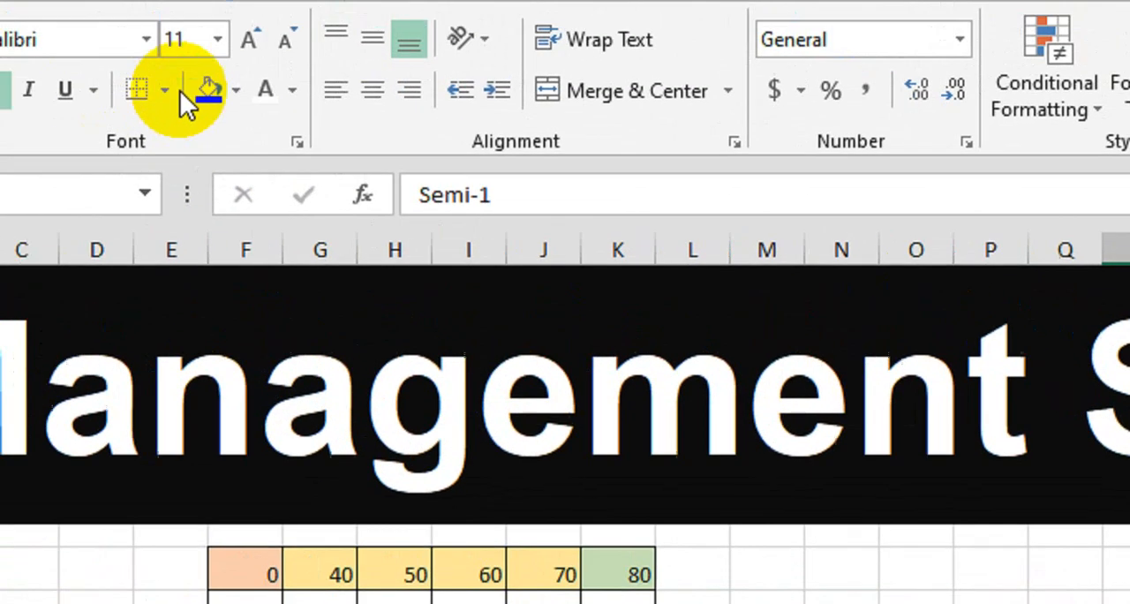
click(177, 92)
click(306, 412)
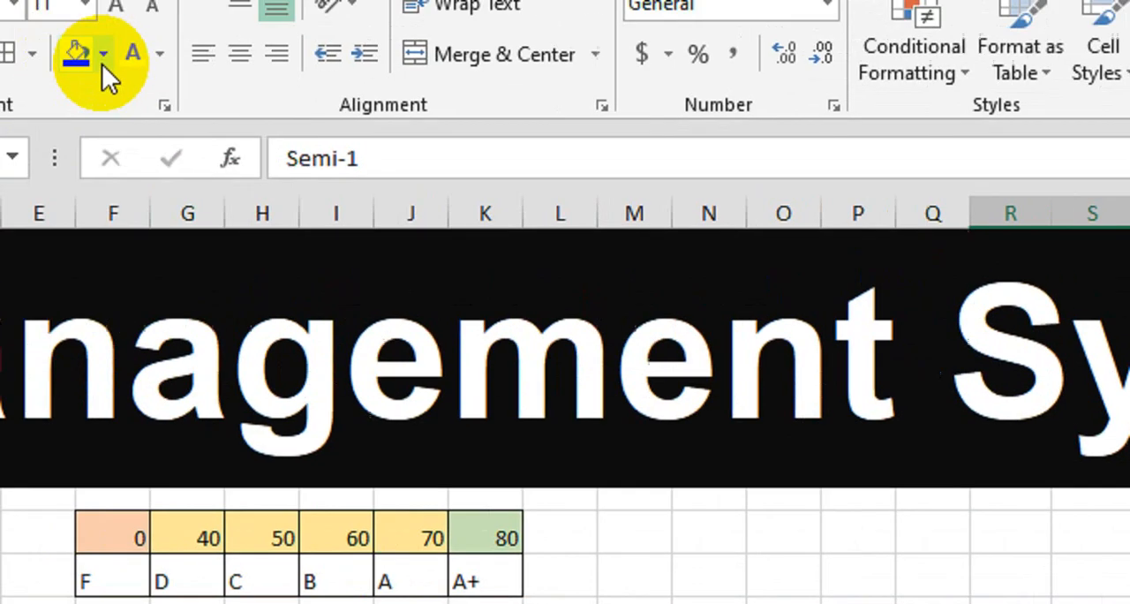
click(101, 51)
click(296, 375)
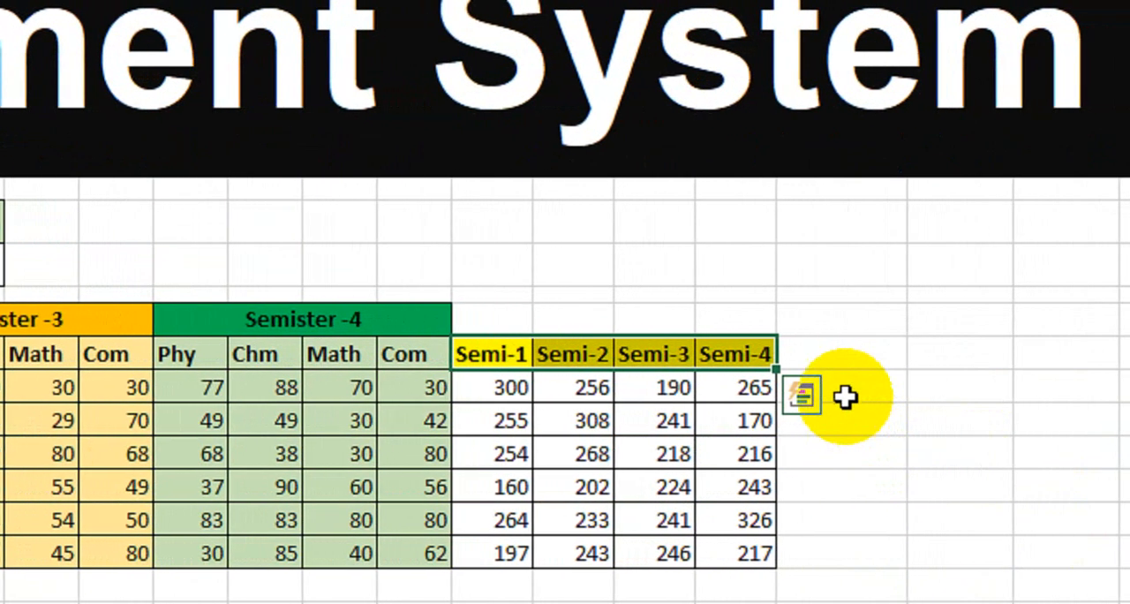
Step: Add a Total Marks heading beside Semi-4 and sum the first student's four semester totals with =SUM(R13:U13)
click(853, 357)
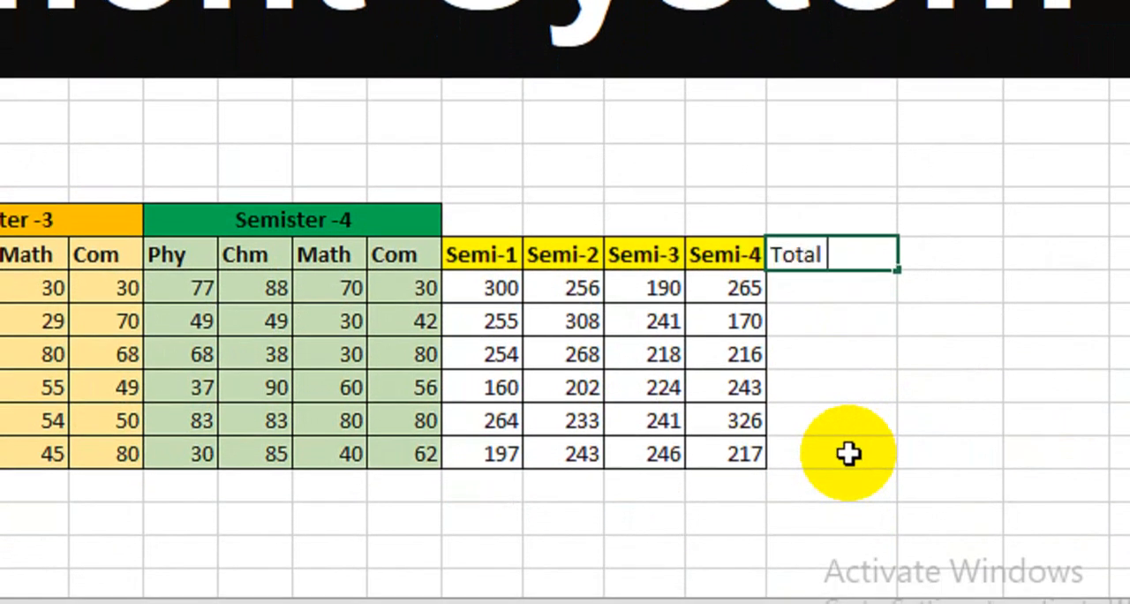
key(Tab)
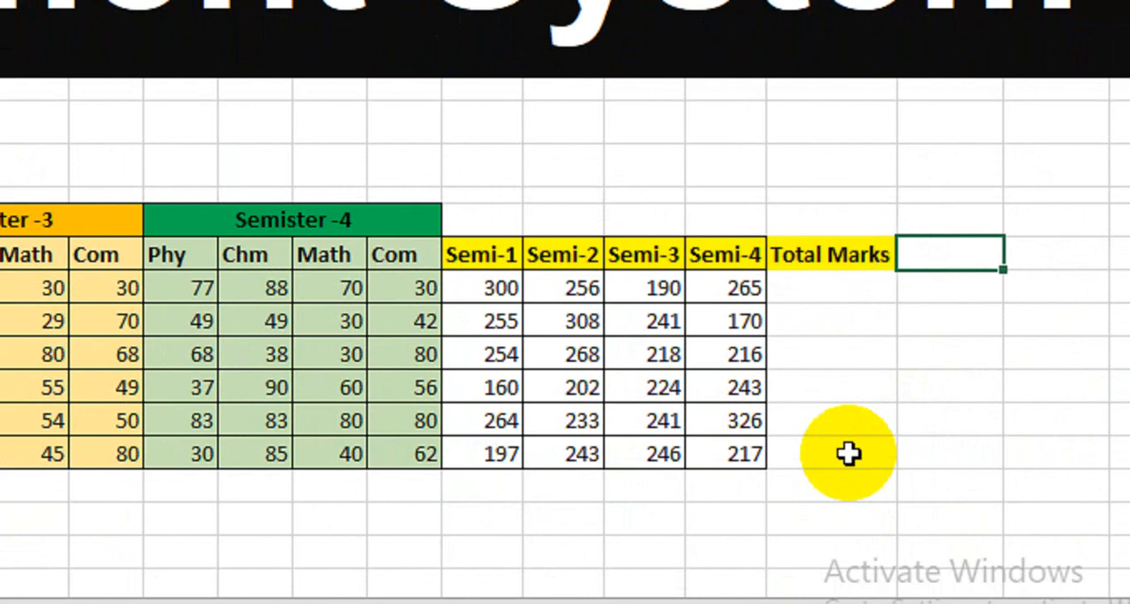
click(808, 294)
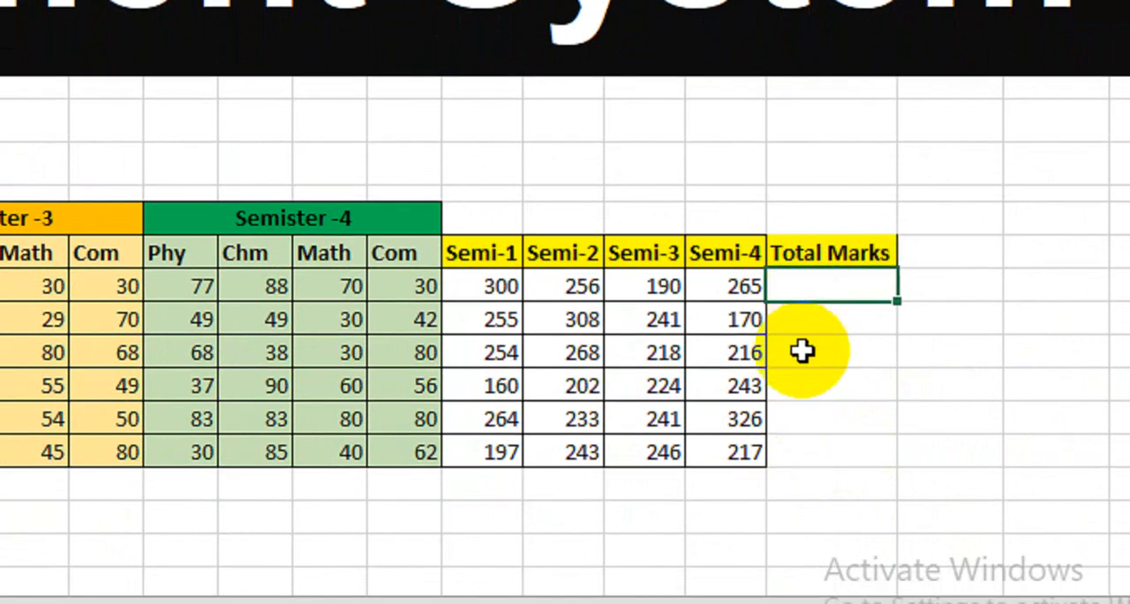
text(=sum)
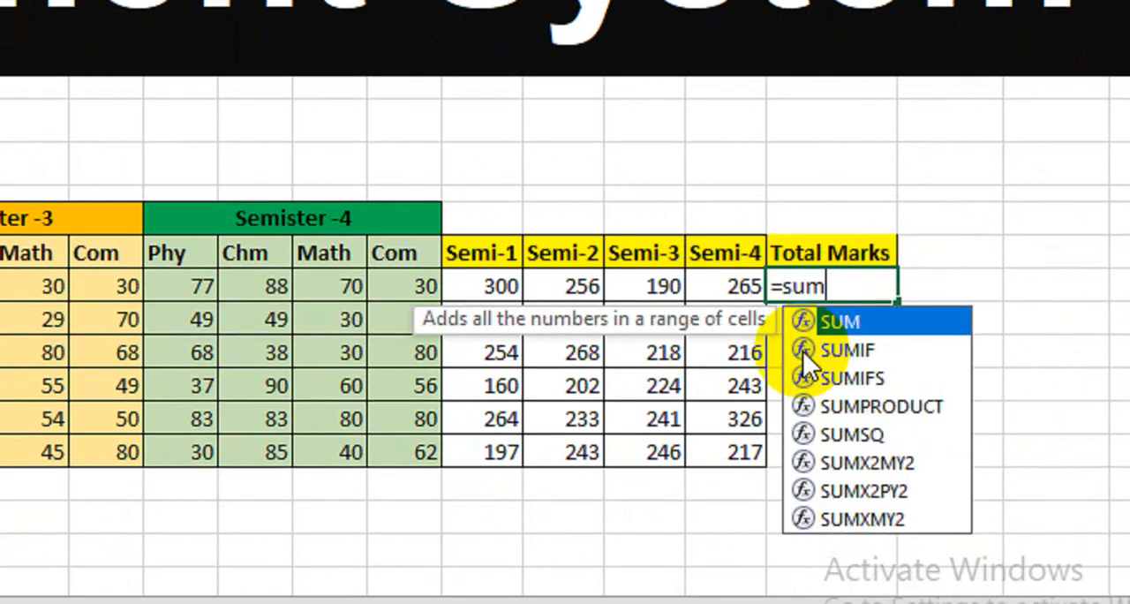
key(Tab)
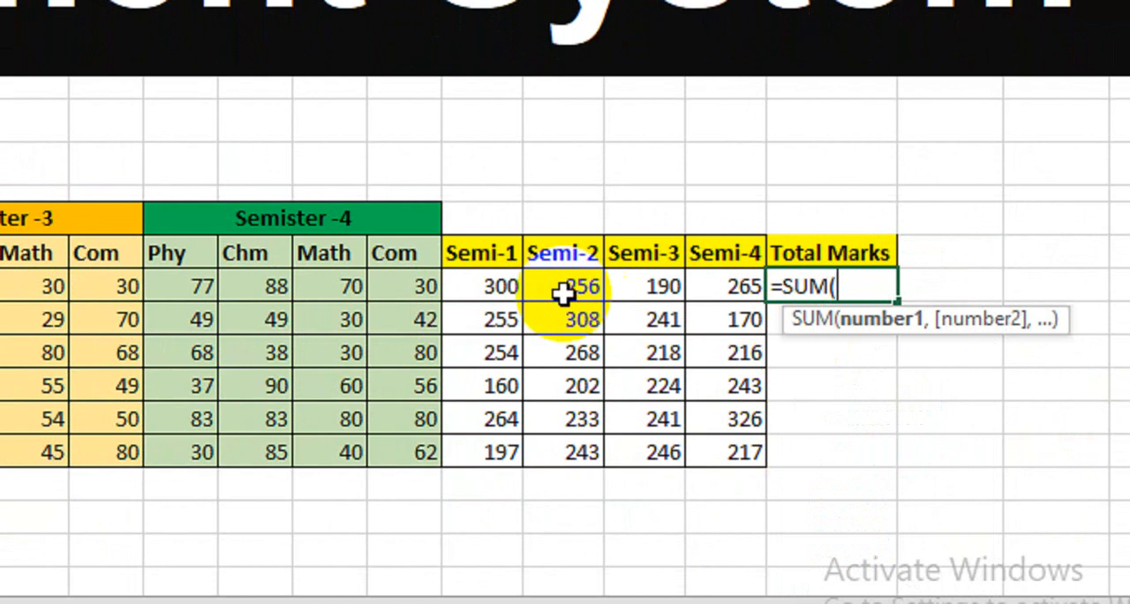
drag(491, 285, 700, 296)
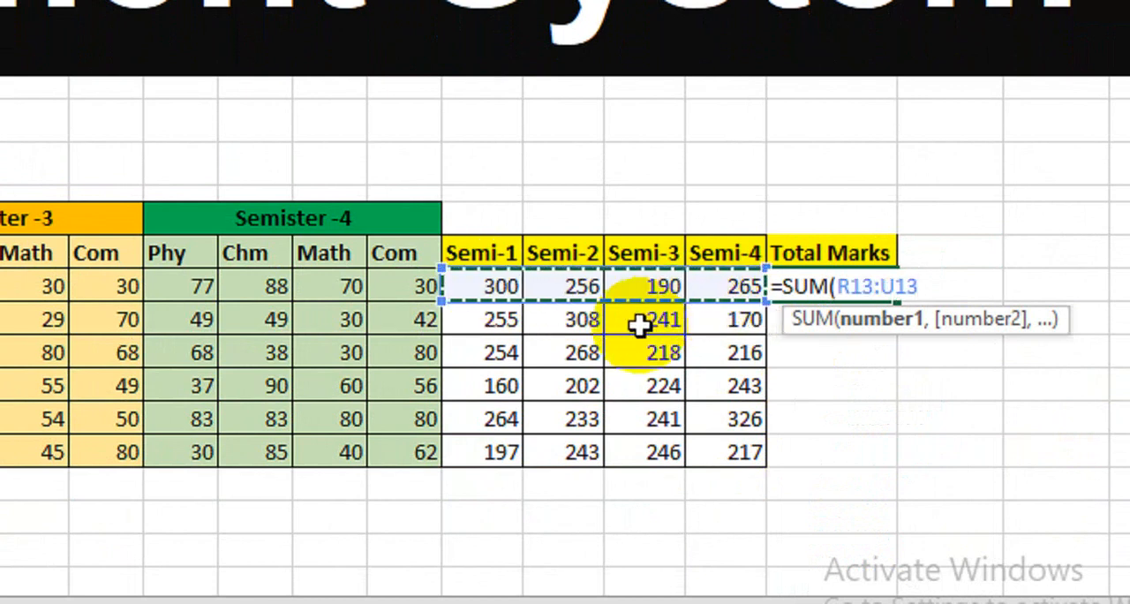
key(Return)
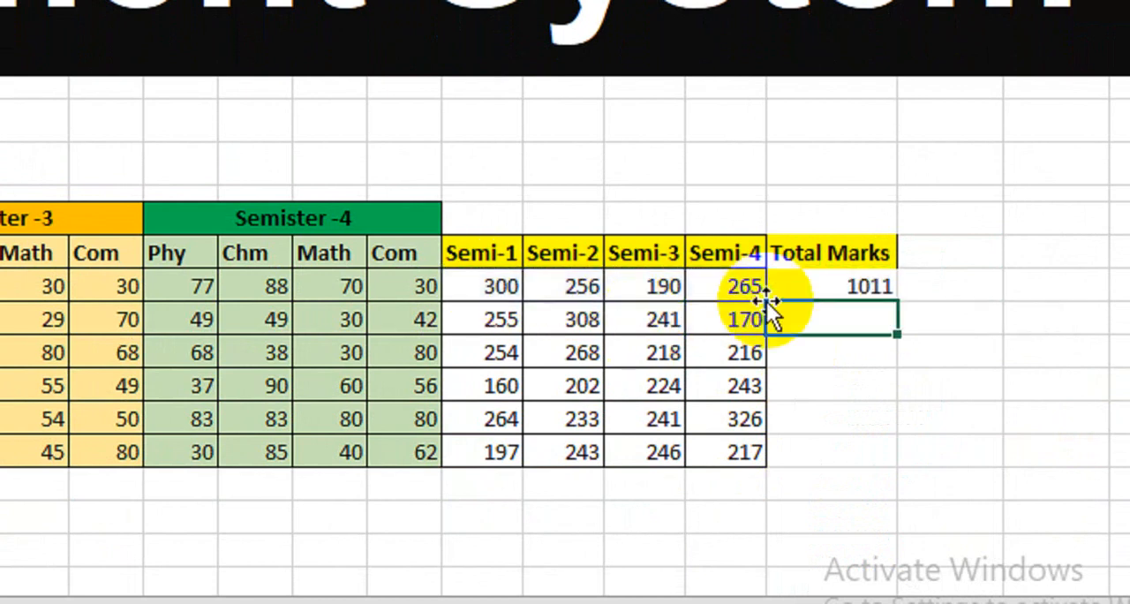
Step: Copy the first student's Total Marks formula down to the last student
click(845, 284)
drag(861, 298, 850, 457)
click(803, 285)
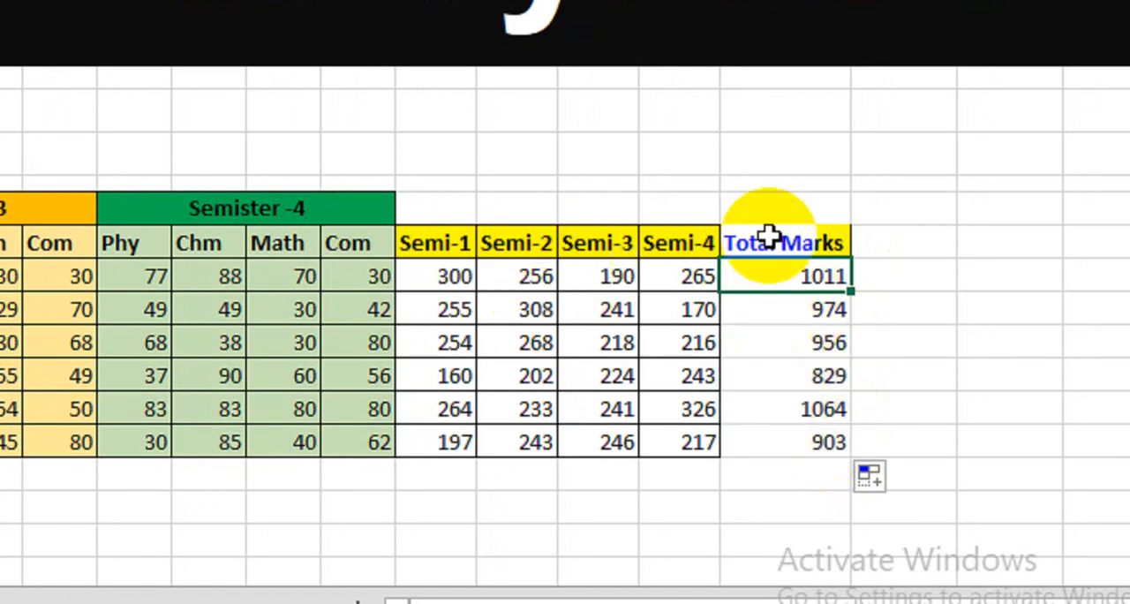
Step: Add the heading Total in the header cell beside Total Marks
click(888, 243)
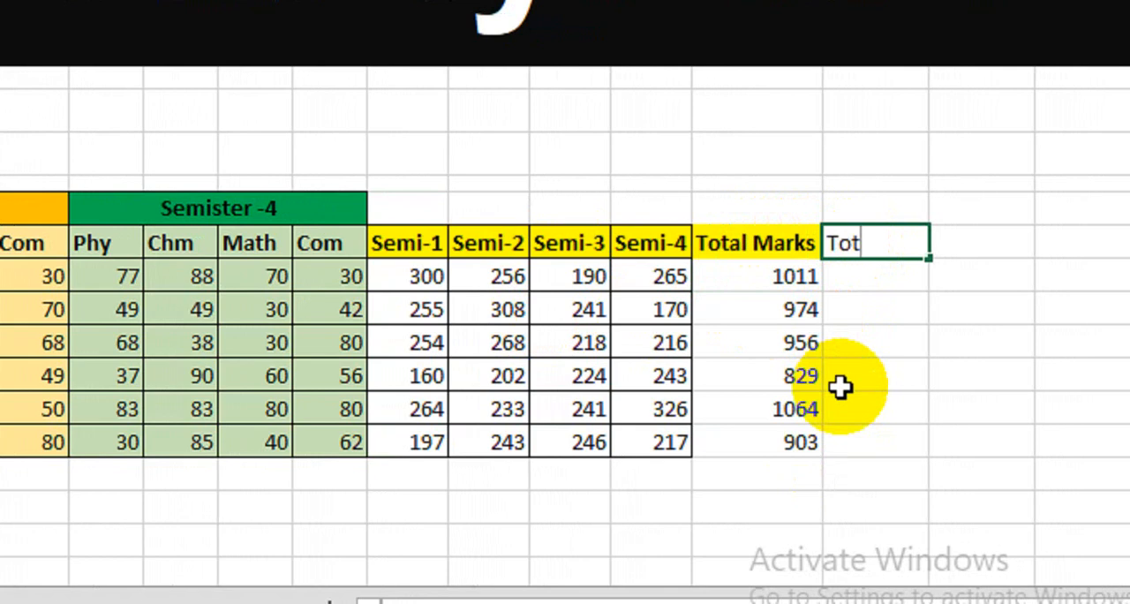
text(Total)
key(Return)
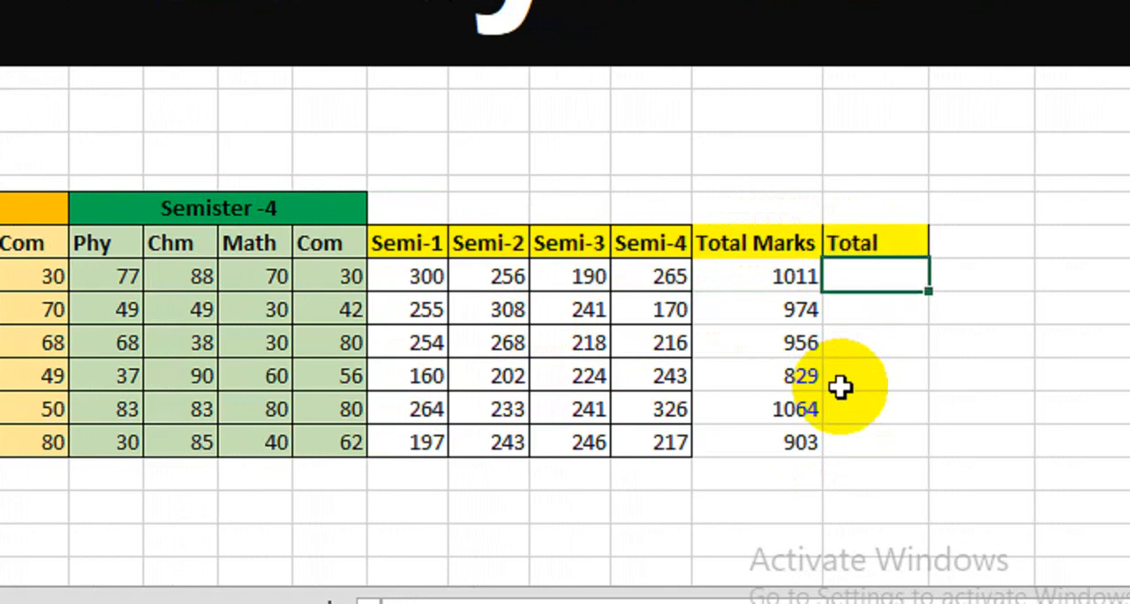
Step: Enter 1600 as the first student's Total and copy it down to the last student
text(1011)
key(BackSpace)
key(BackSpace)
key(BackSpace)
text(600)
key(ctrl+Return)
click(883, 279)
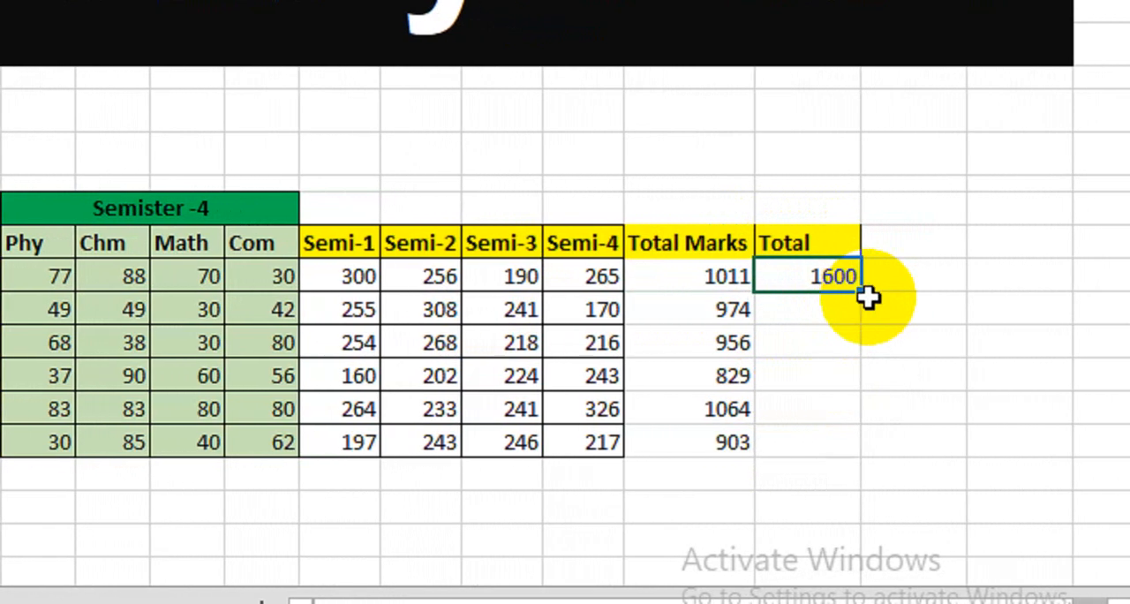
drag(851, 297, 835, 444)
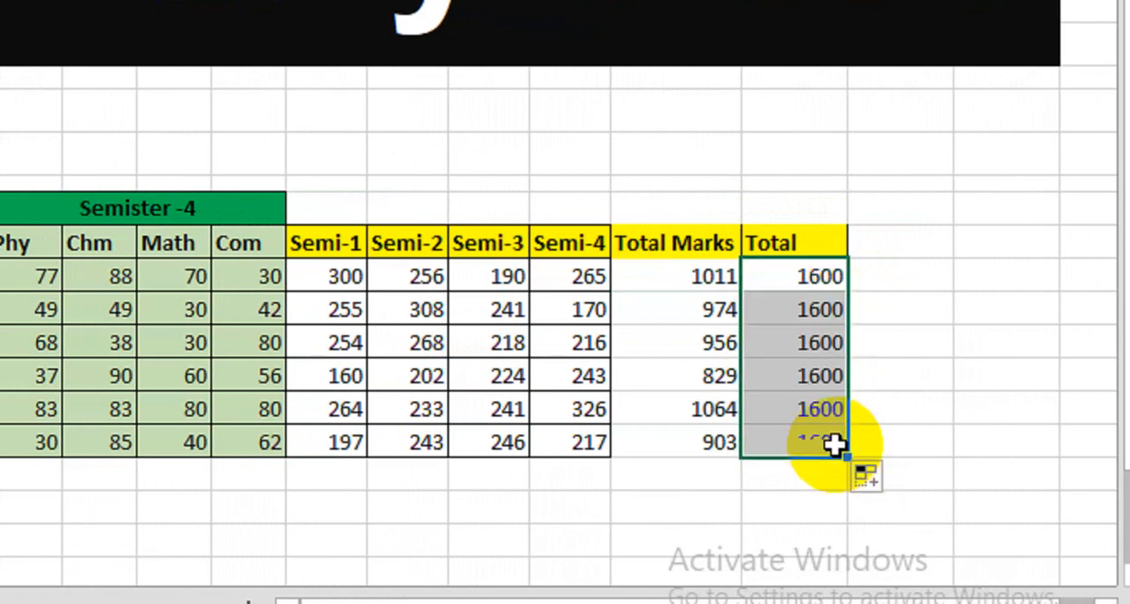
Step: Add a % heading in the header cell beside Total
click(859, 251)
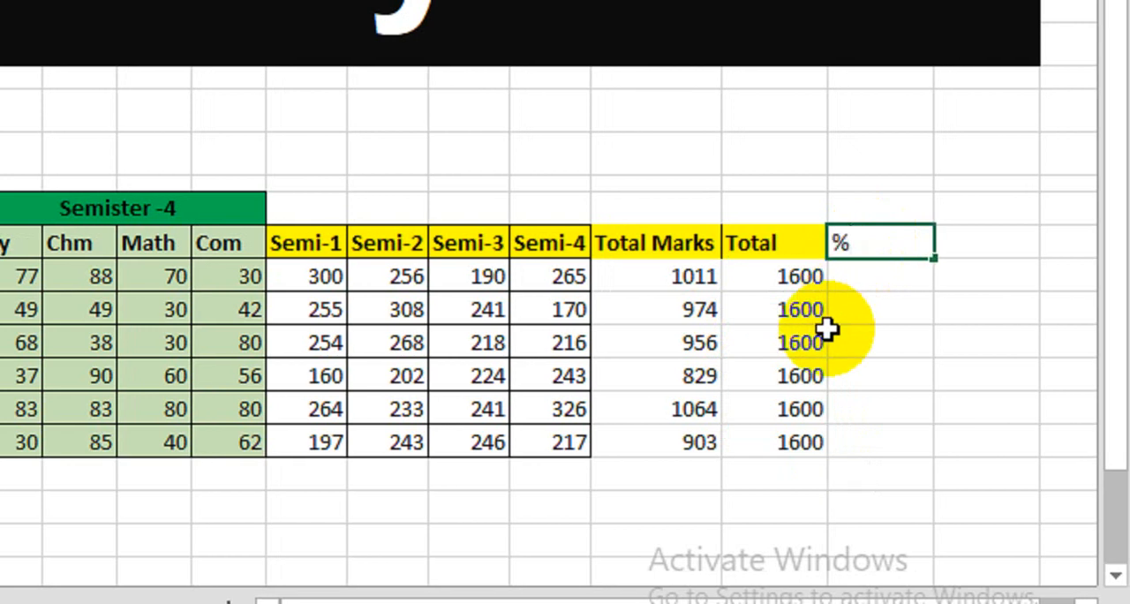
text(%)
key(Return)
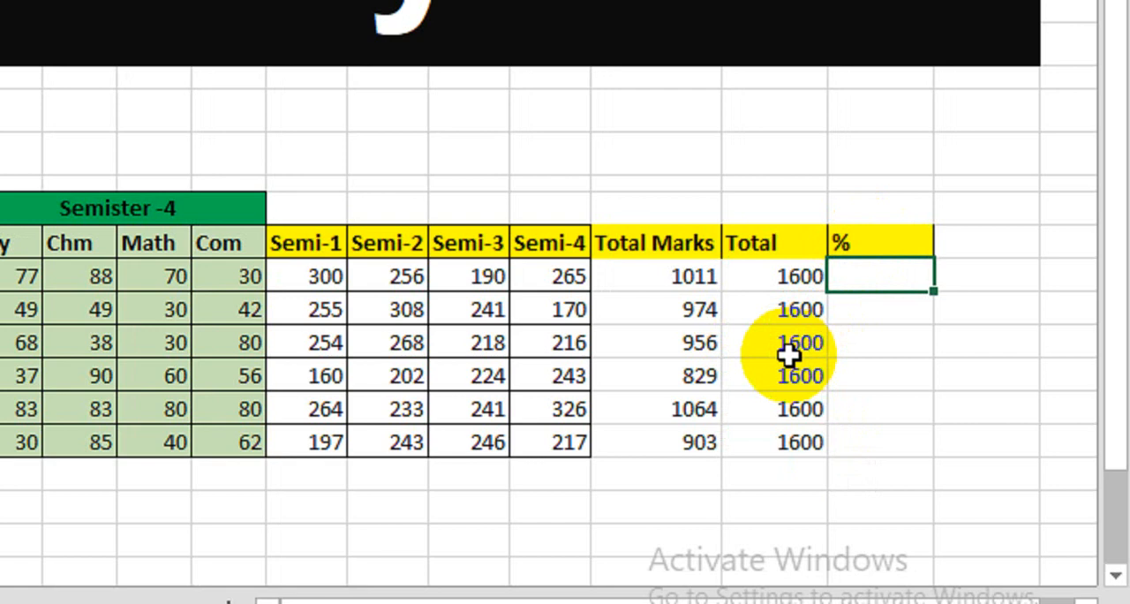
Step: Calculate the first student's percentage with =V13/W13*100 and copy the formula down to the last student
click(652, 282)
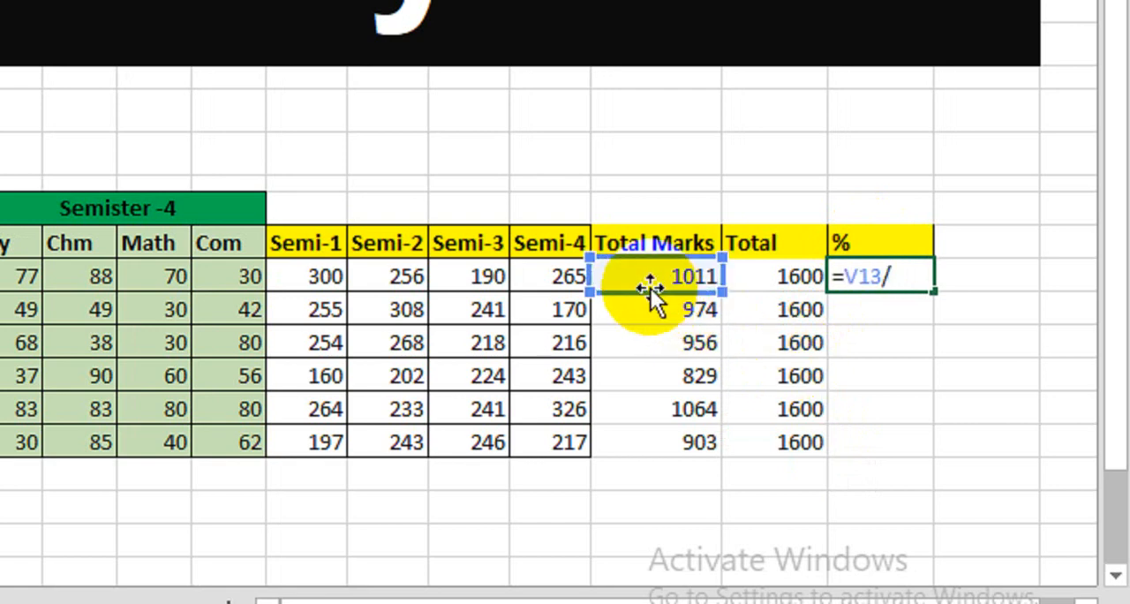
text(/)
click(762, 284)
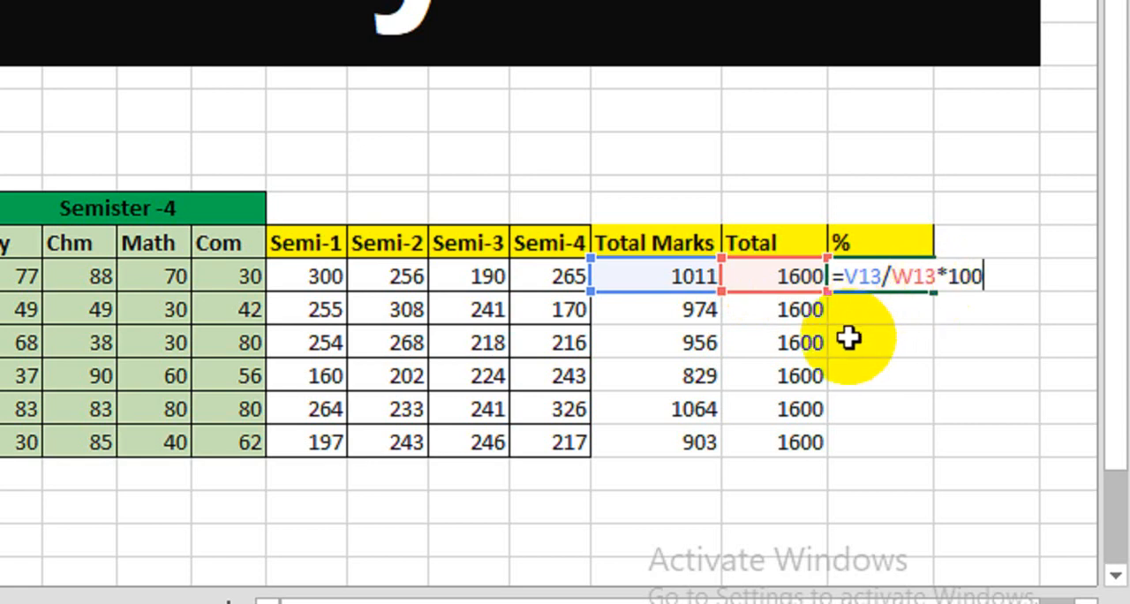
key(Return)
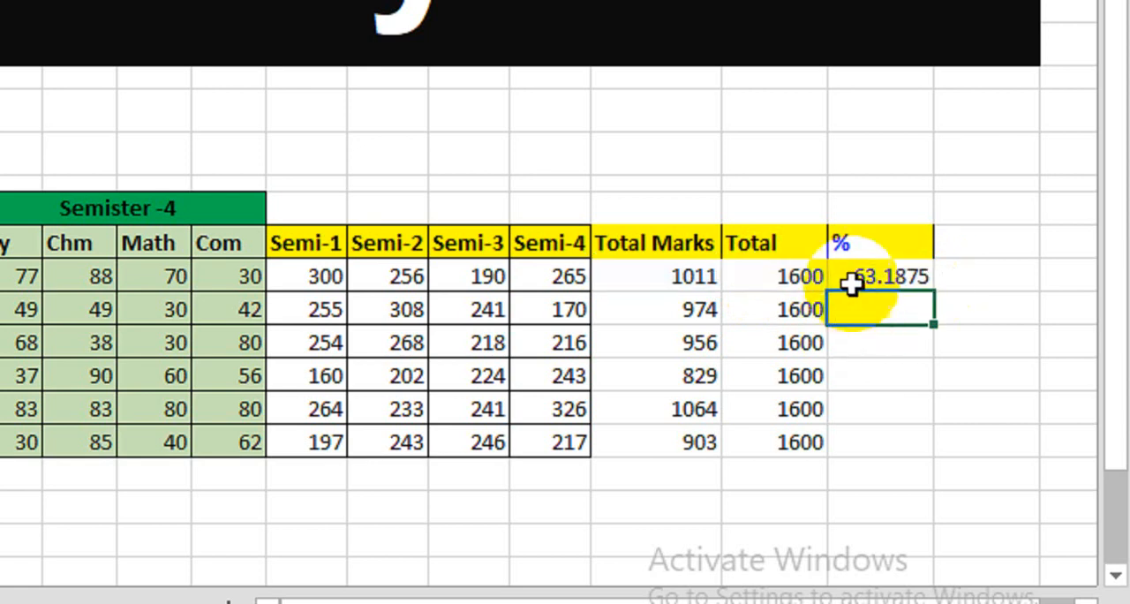
click(848, 276)
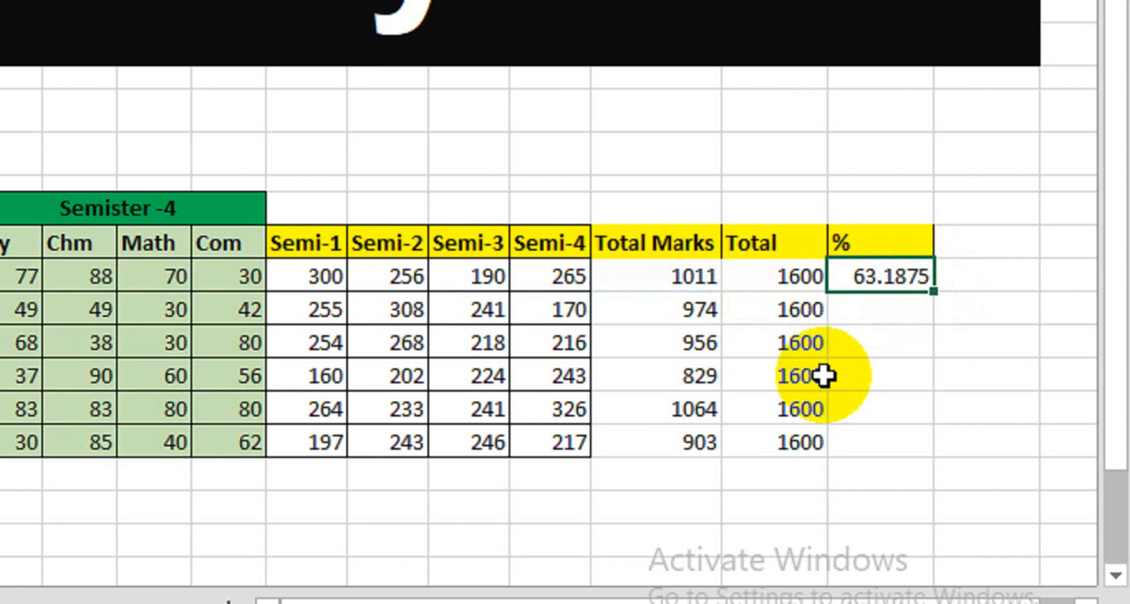
drag(933, 292, 917, 455)
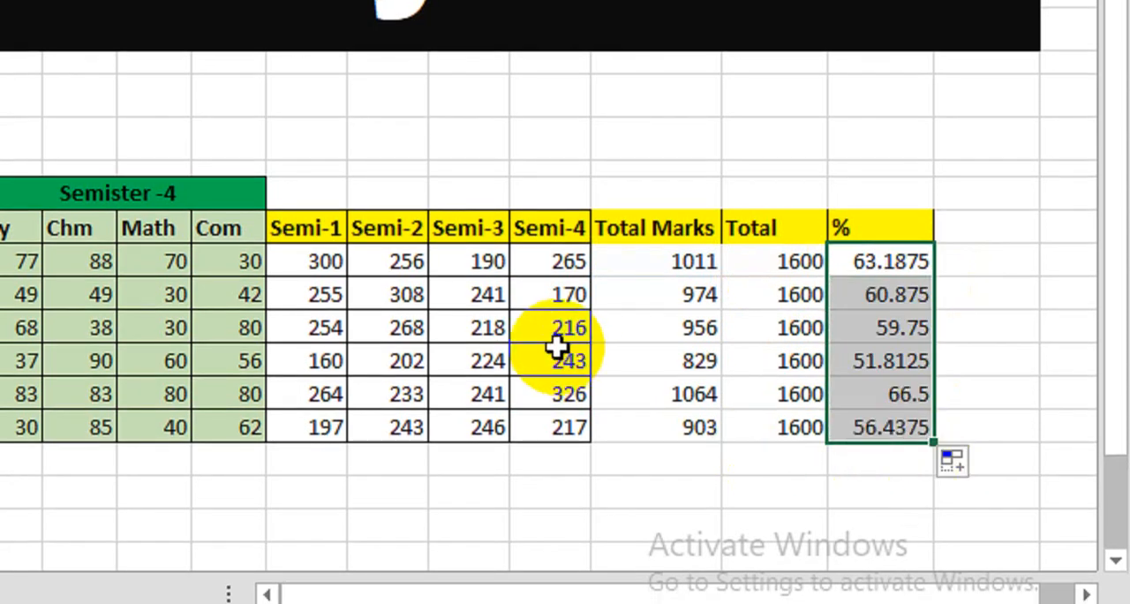
Step: Add a Grade heading beside % and apply all borders to the Total Marks to Grade columns down to the last student
click(966, 233)
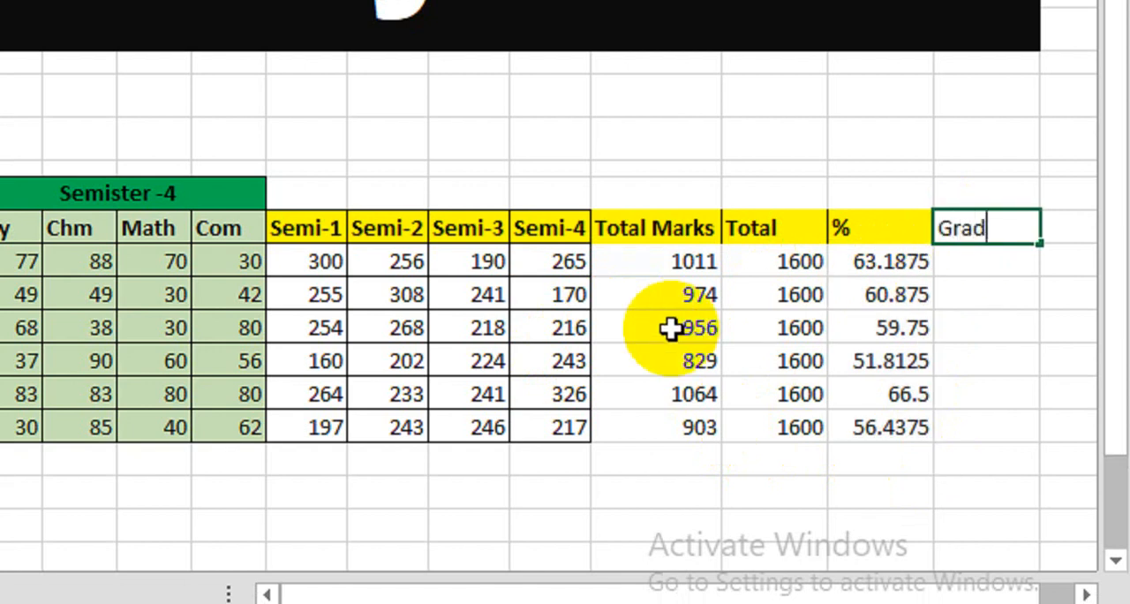
key(Return)
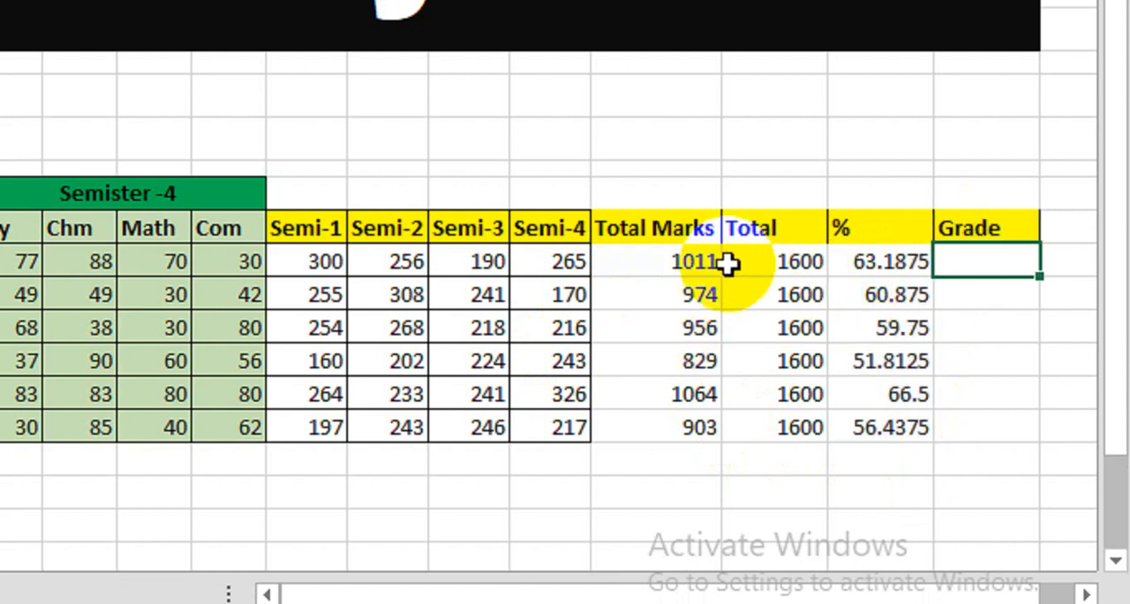
drag(655, 229, 967, 424)
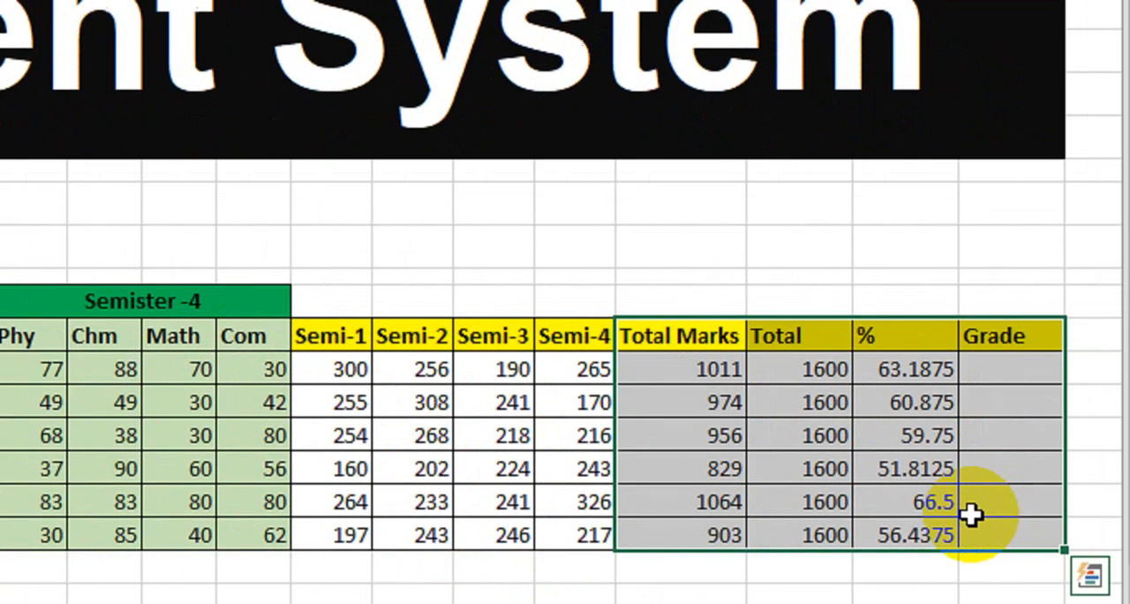
click(987, 467)
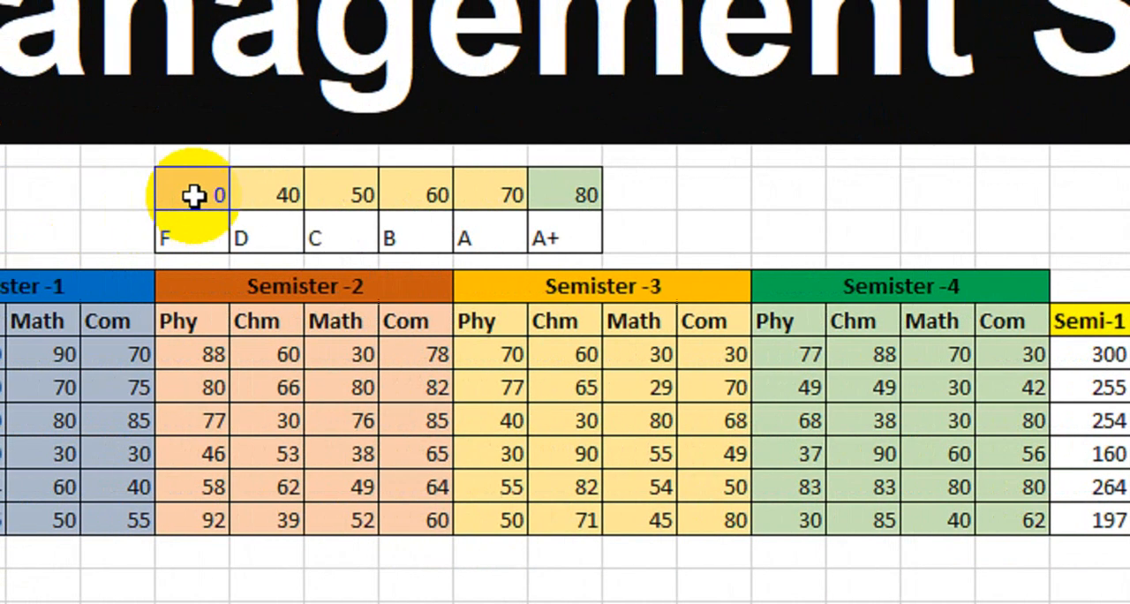
Step: Examine the grade scale above the semester headings, matching each percentage threshold with its grade from F to A+
drag(193, 196, 567, 235)
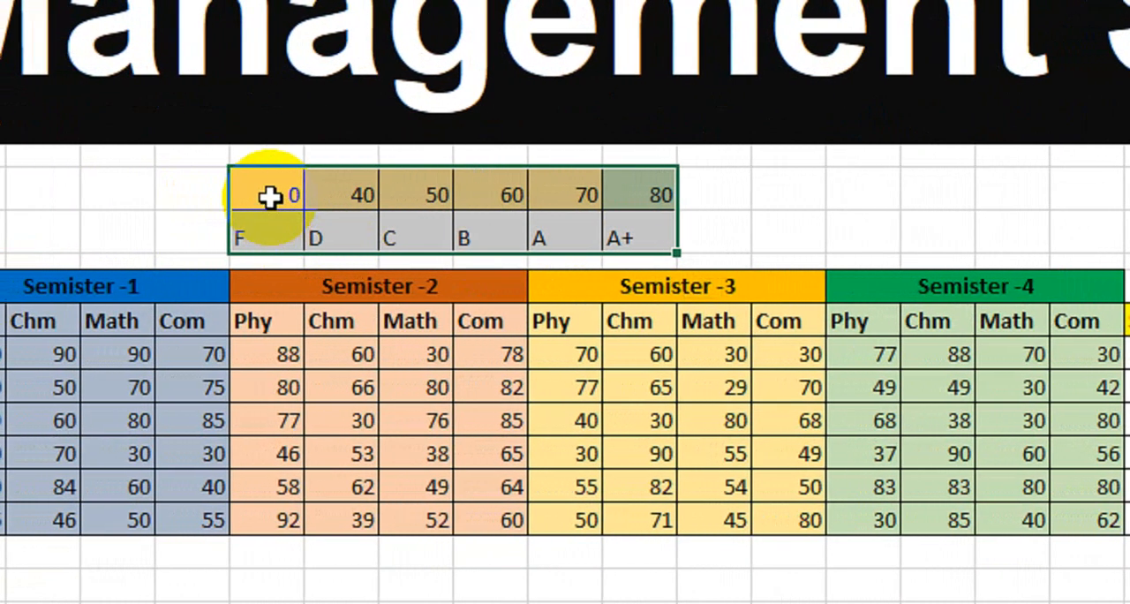
drag(226, 194, 343, 237)
click(294, 222)
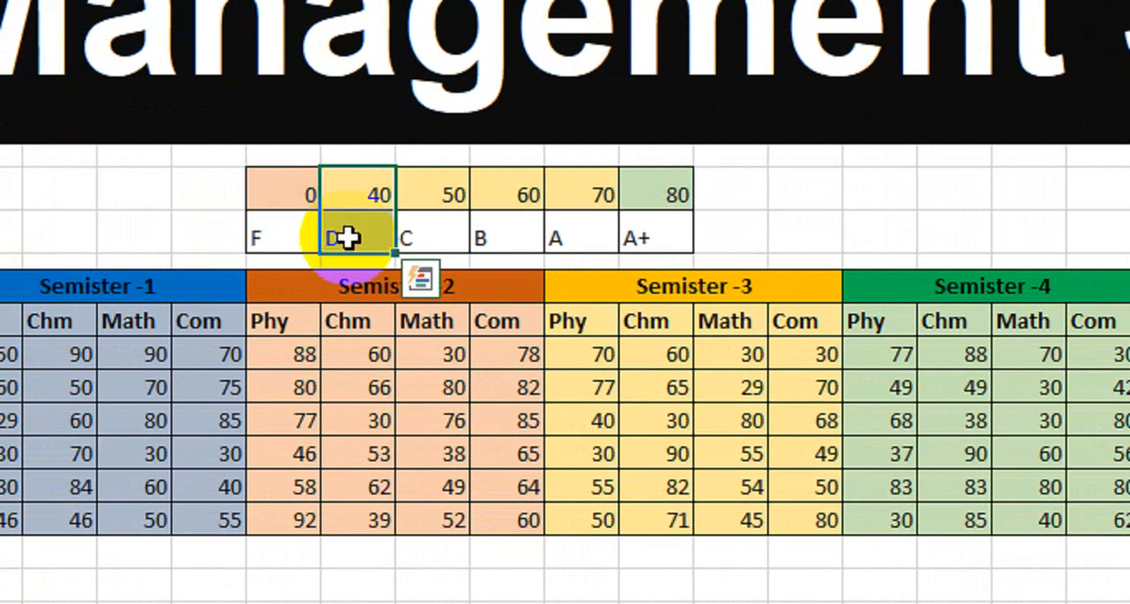
drag(433, 190, 433, 236)
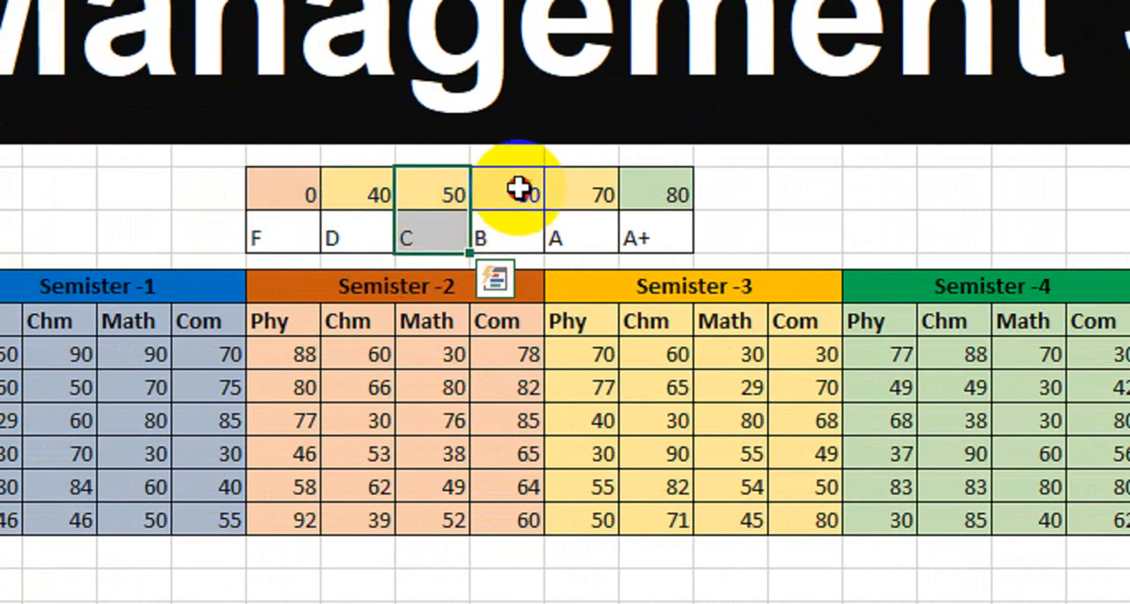
drag(518, 189, 530, 240)
drag(585, 191, 586, 250)
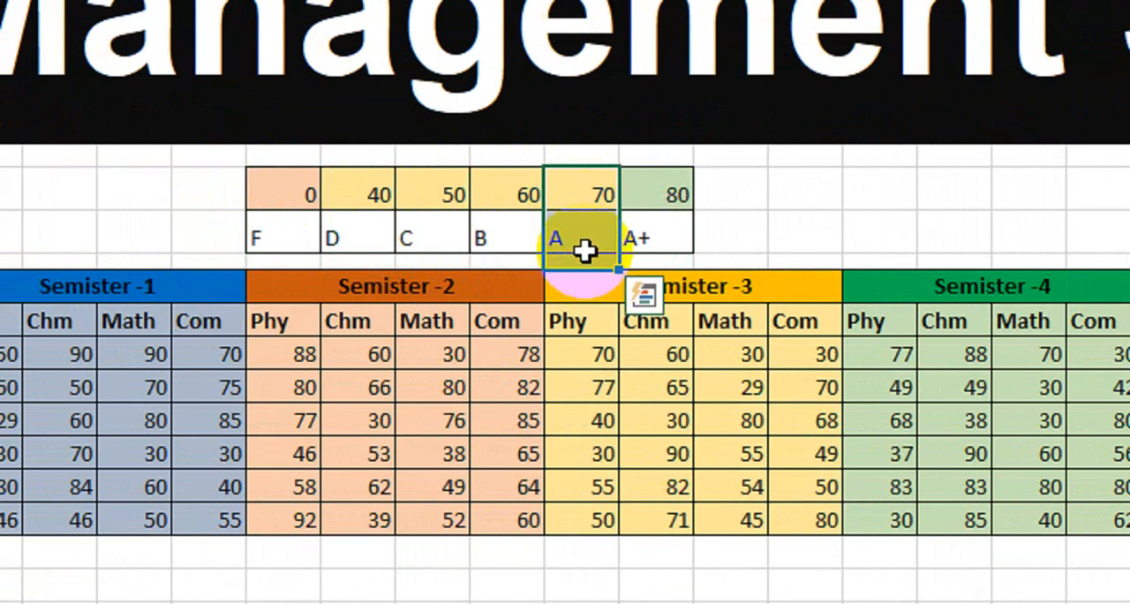
drag(656, 185, 669, 235)
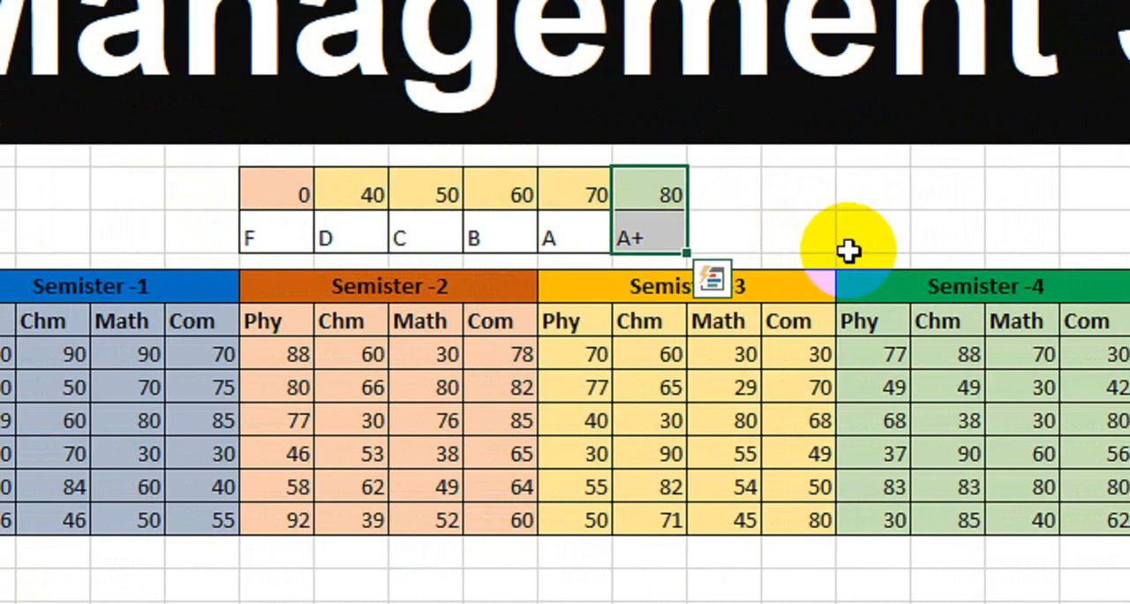
click(848, 248)
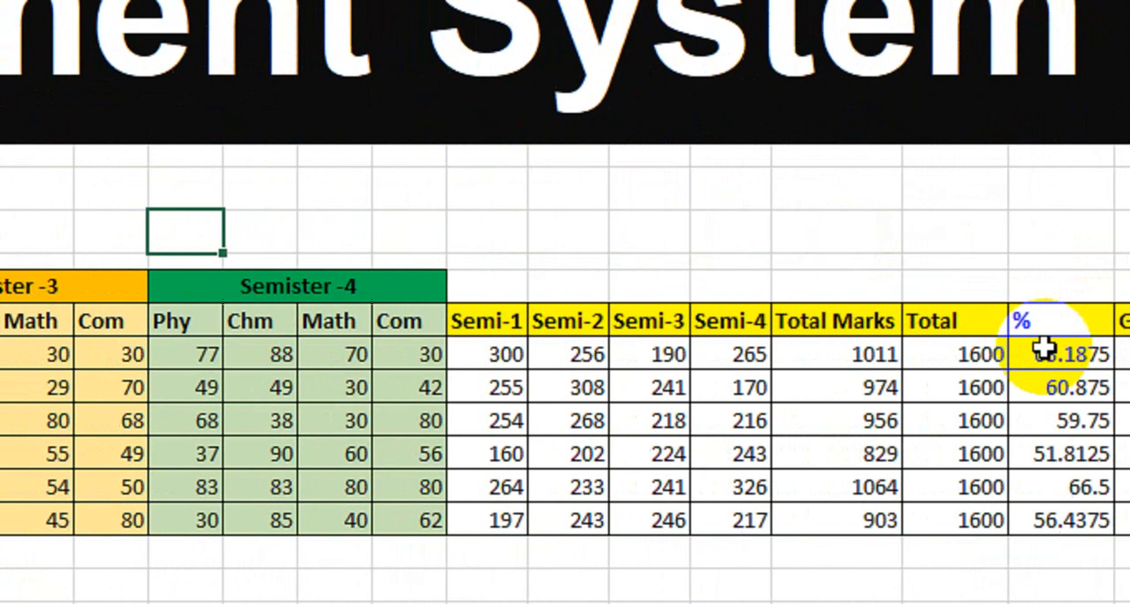
Step: Start an HLOOKUP formula in the first student's Grade cell with that student's percentage, X13, as the lookup value
click(954, 355)
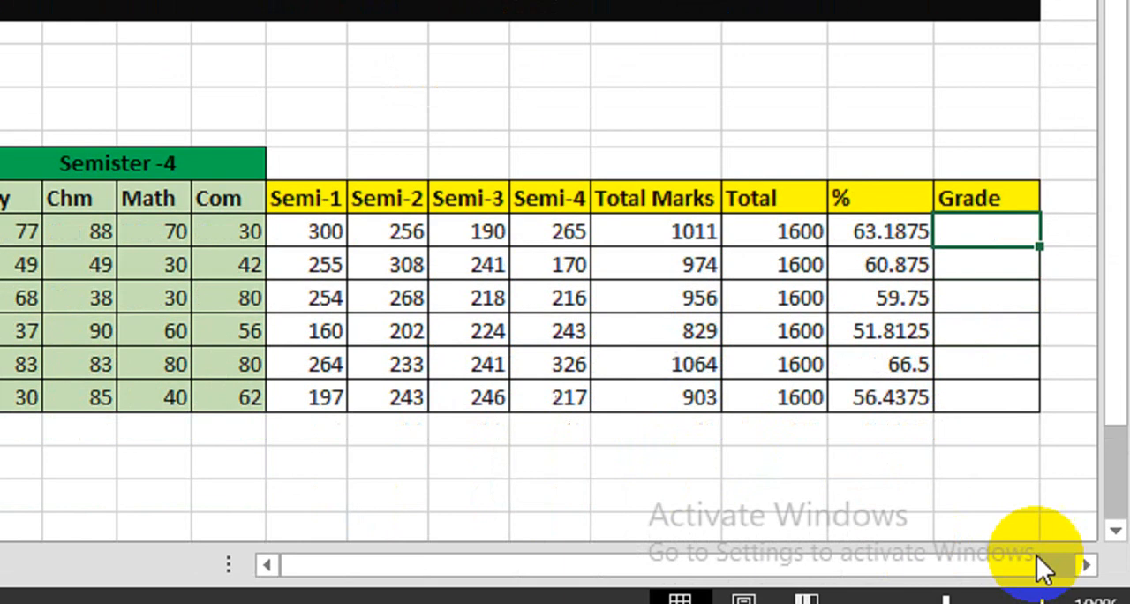
click(1088, 546)
click(1088, 545)
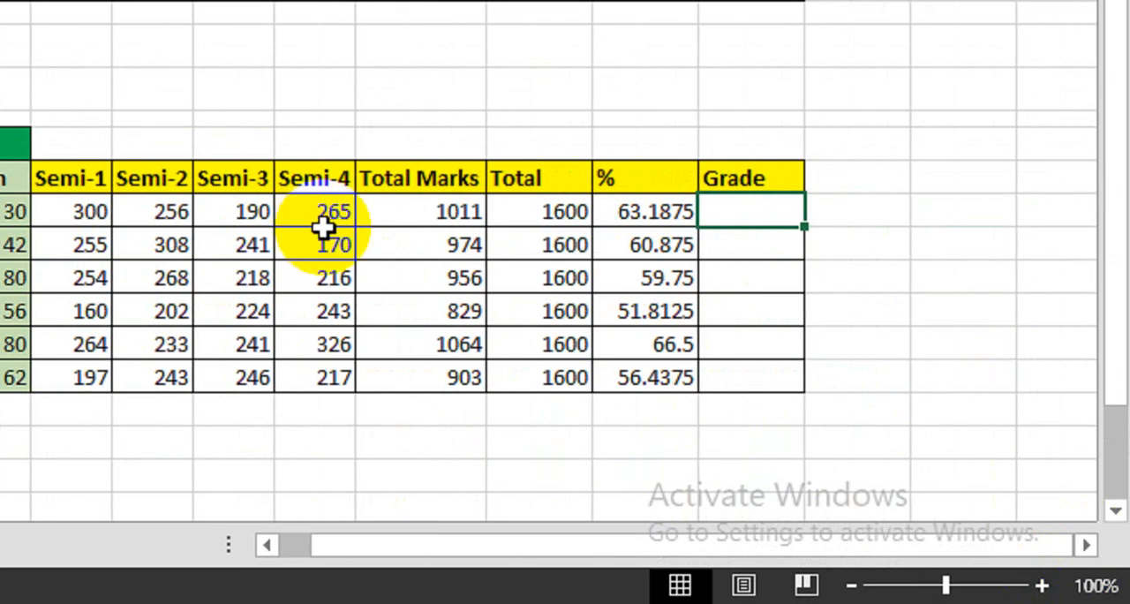
scroll(156, 215, left, 6)
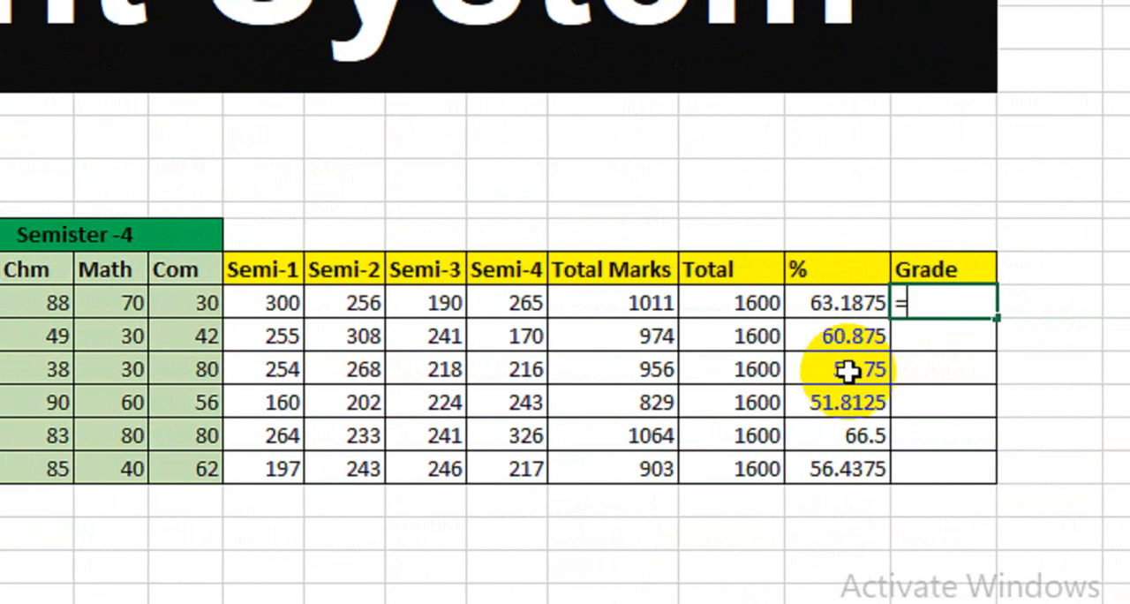
text(hlo)
key(Tab)
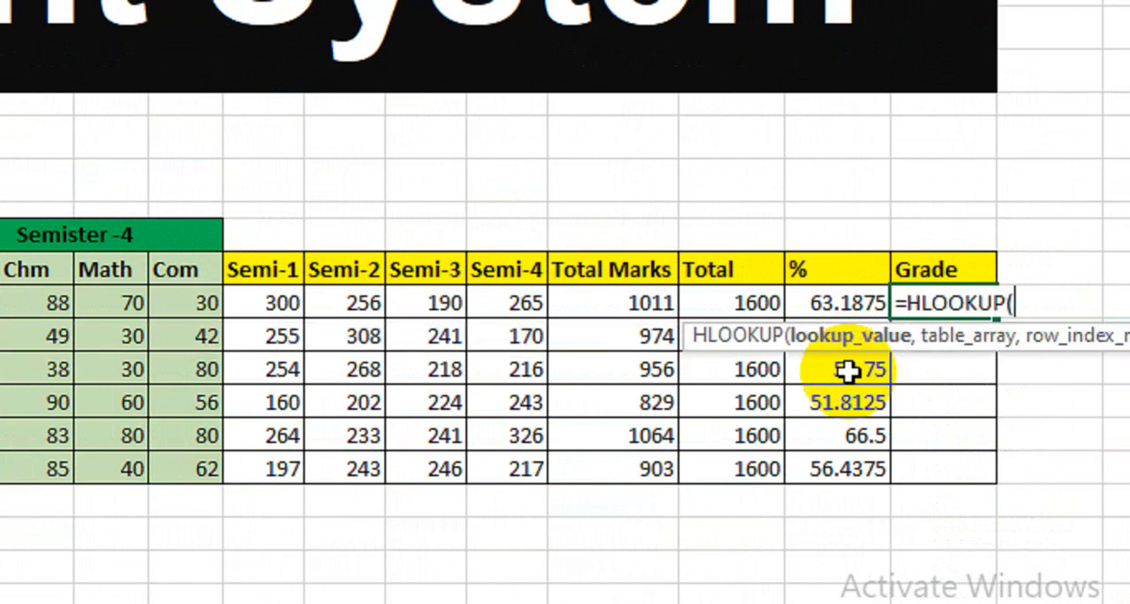
click(825, 303)
text(,)
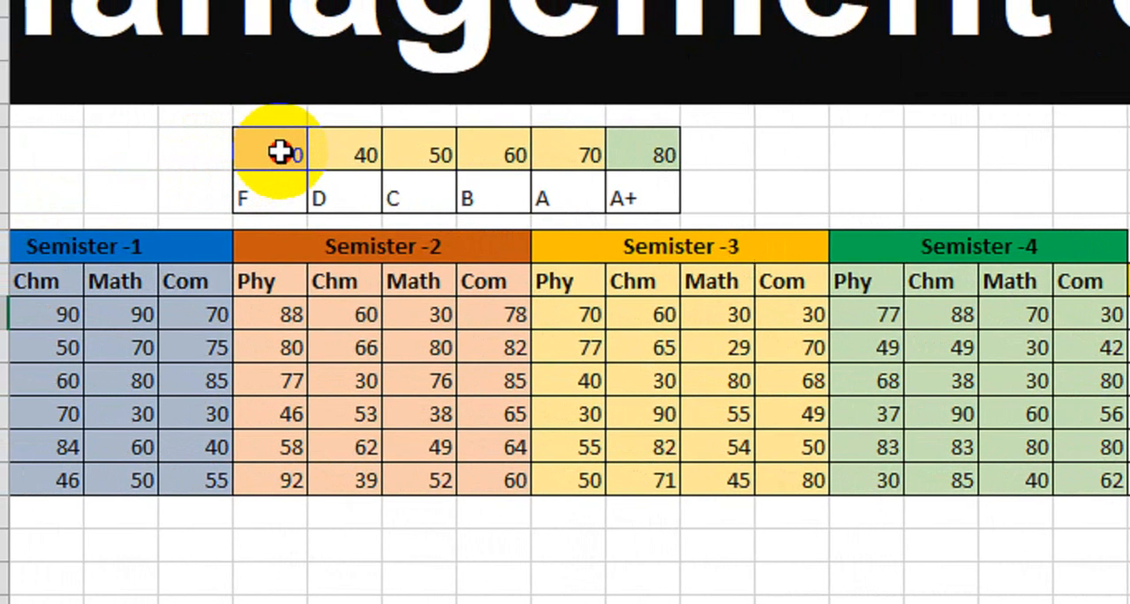
Step: Complete the HLOOKUP with the grade scale $F$8:$K$9 as an absolute table, row index 2 and range lookup 0
drag(279, 153, 648, 194)
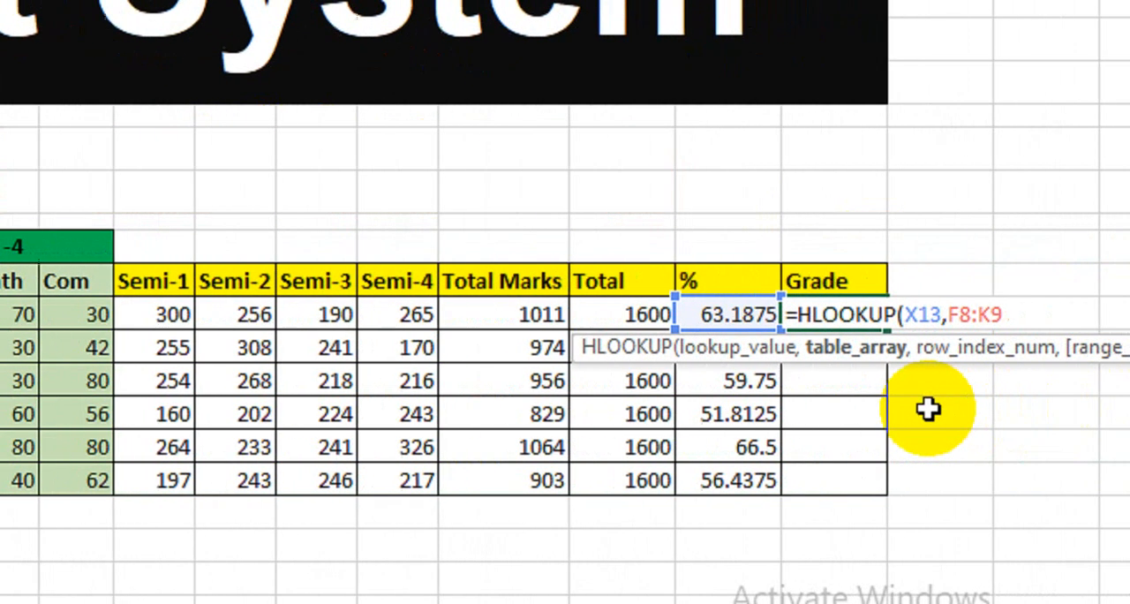
key(super)
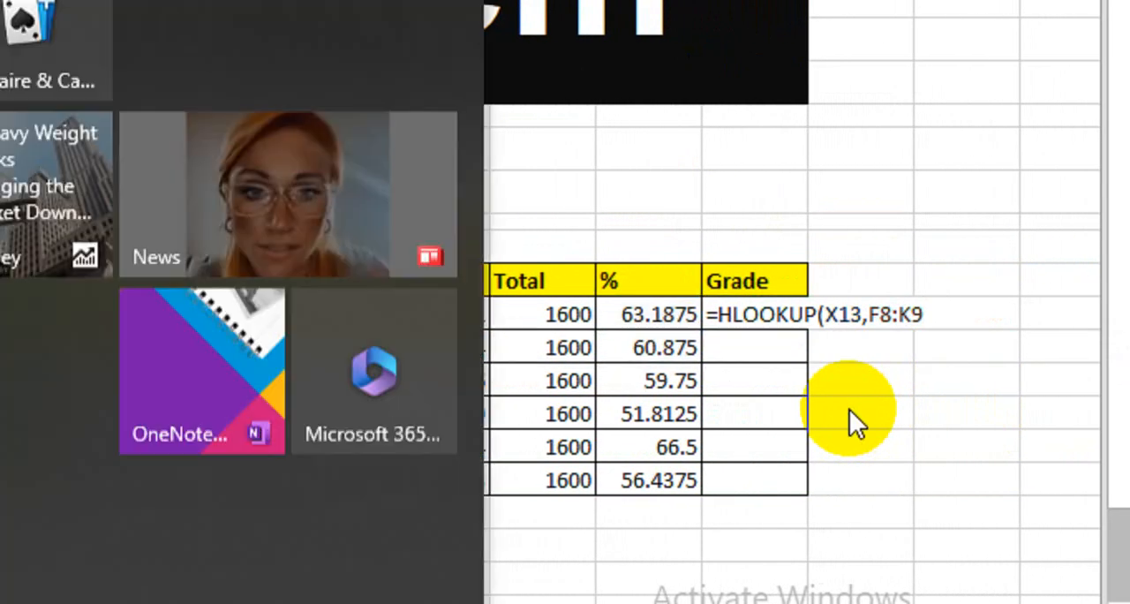
key(super)
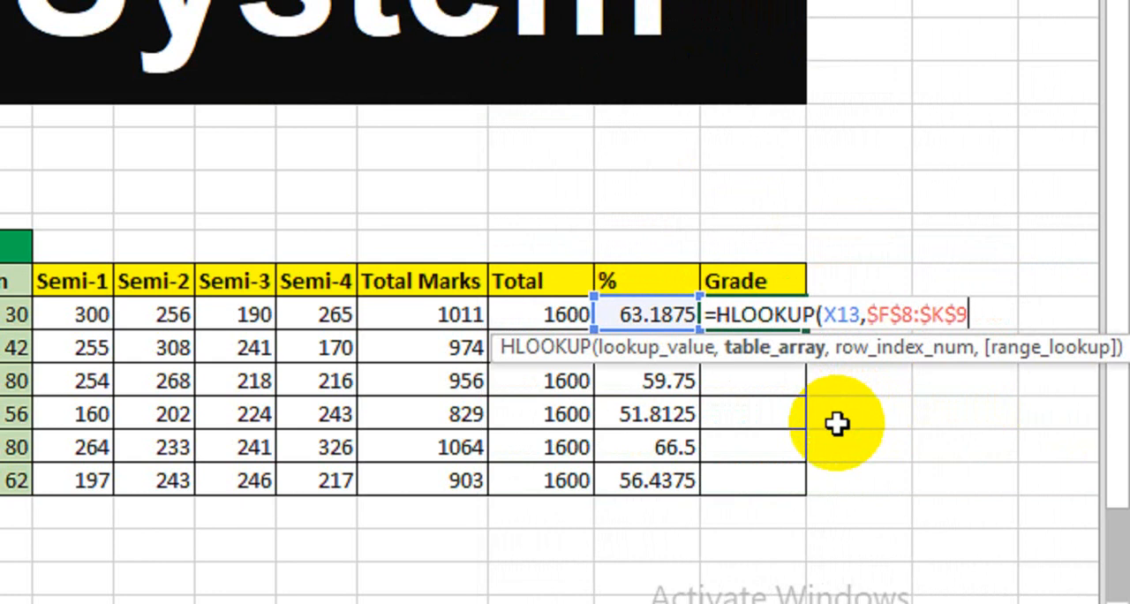
text(,)
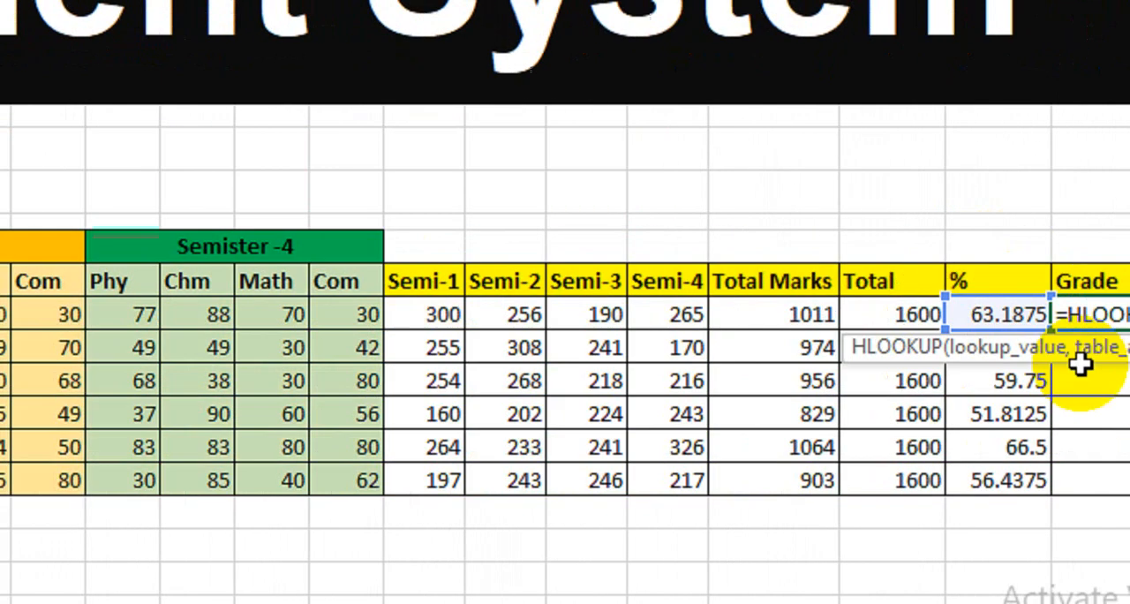
text(2,)
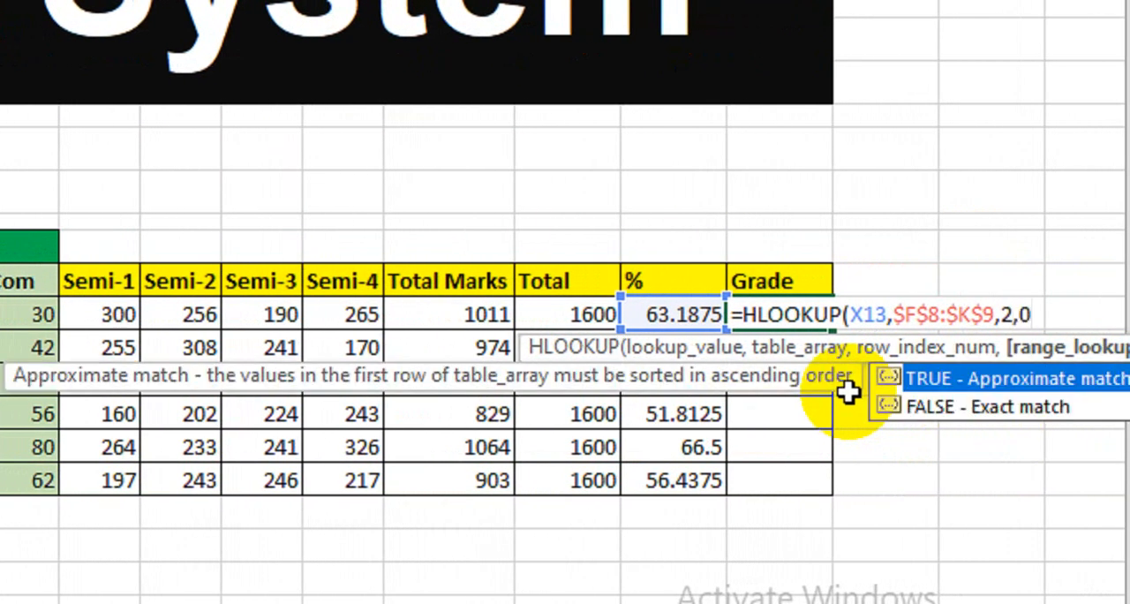
text(0))
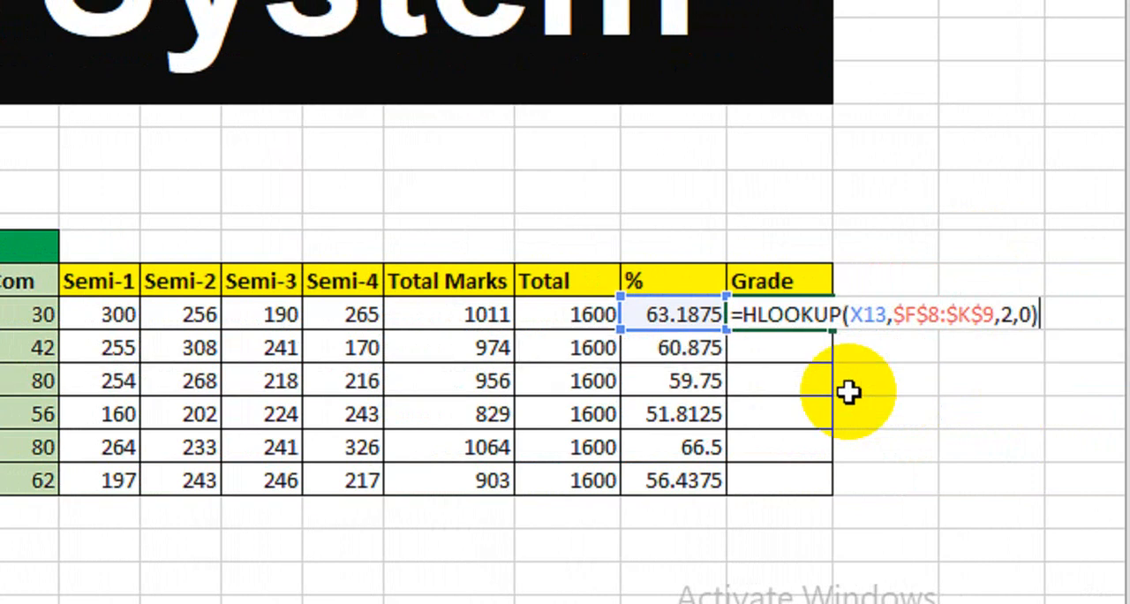
key(Return)
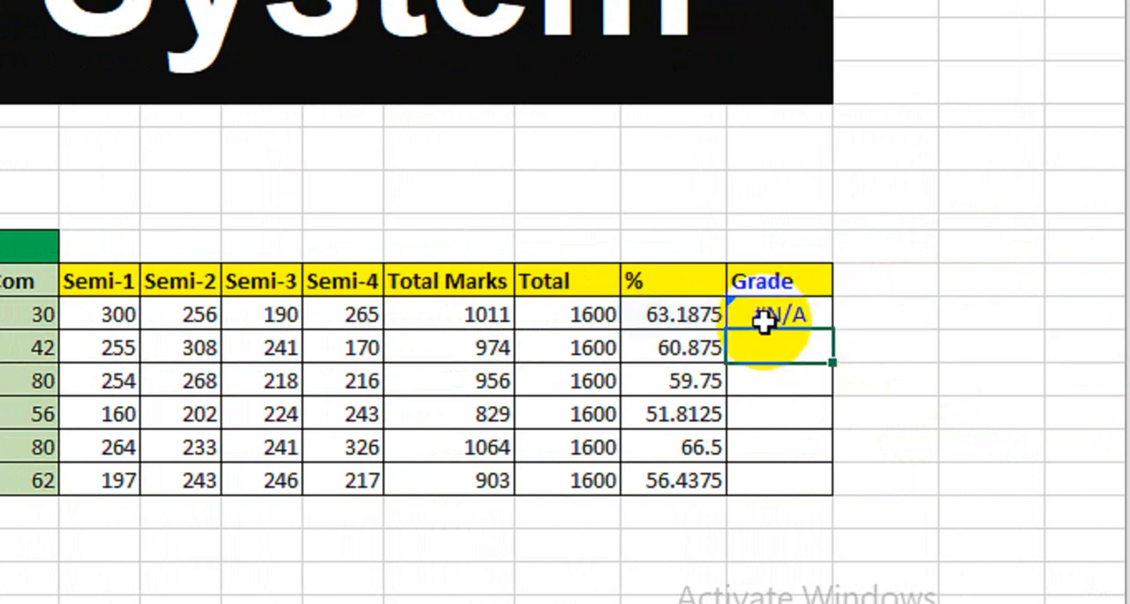
double_click(771, 315)
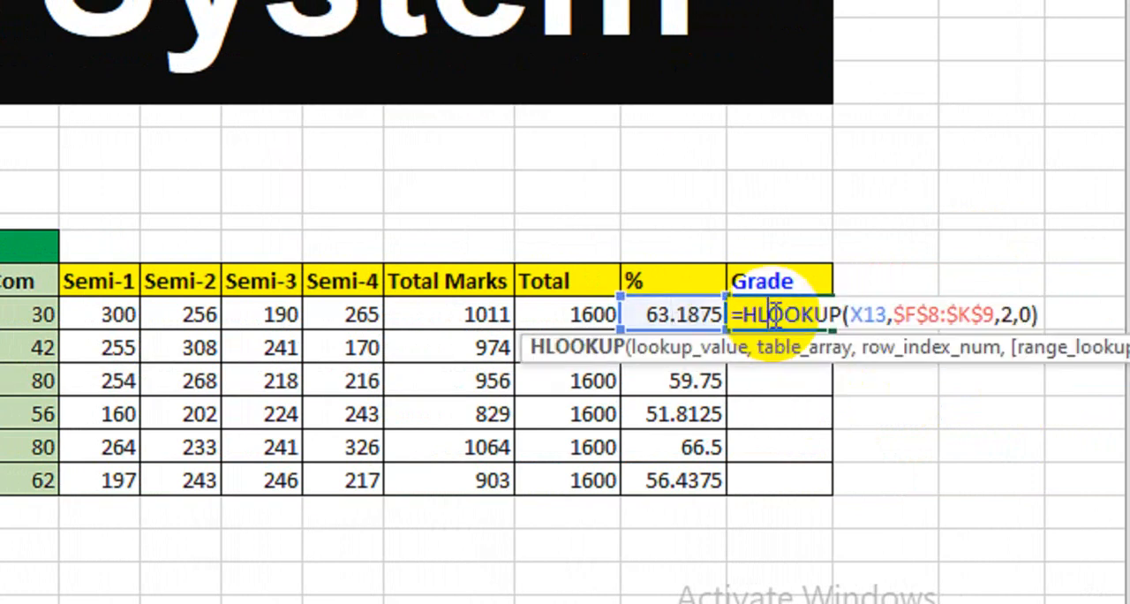
click(783, 434)
key(Return)
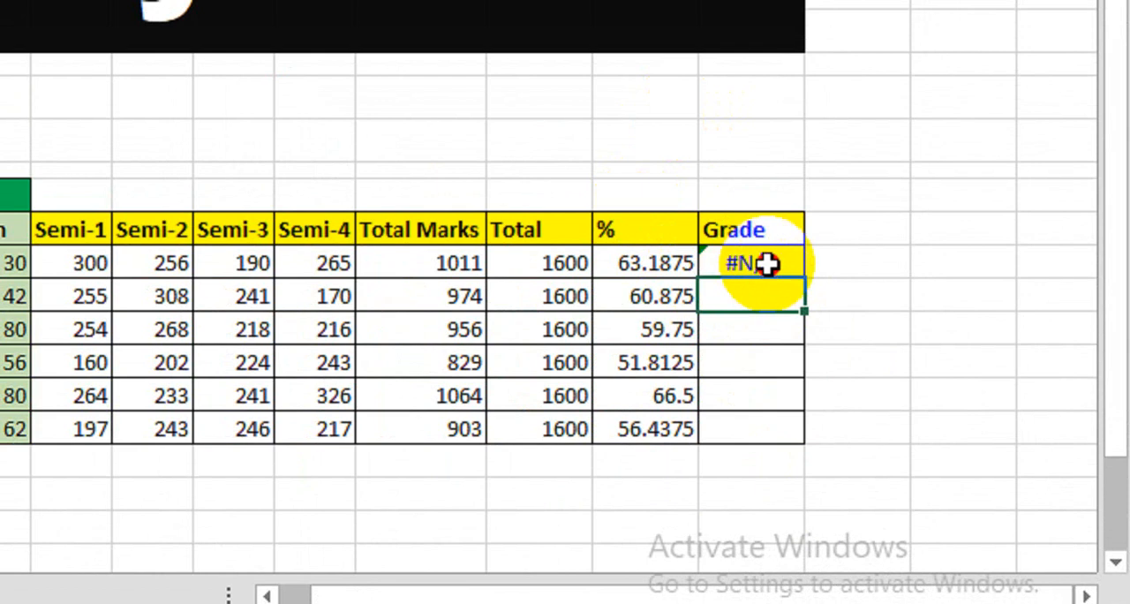
Step: Remove the range lookup argument from the first student's Grade formula so it reads =HLOOKUP(X13,$F$8:$K$9,2)
double_click(766, 264)
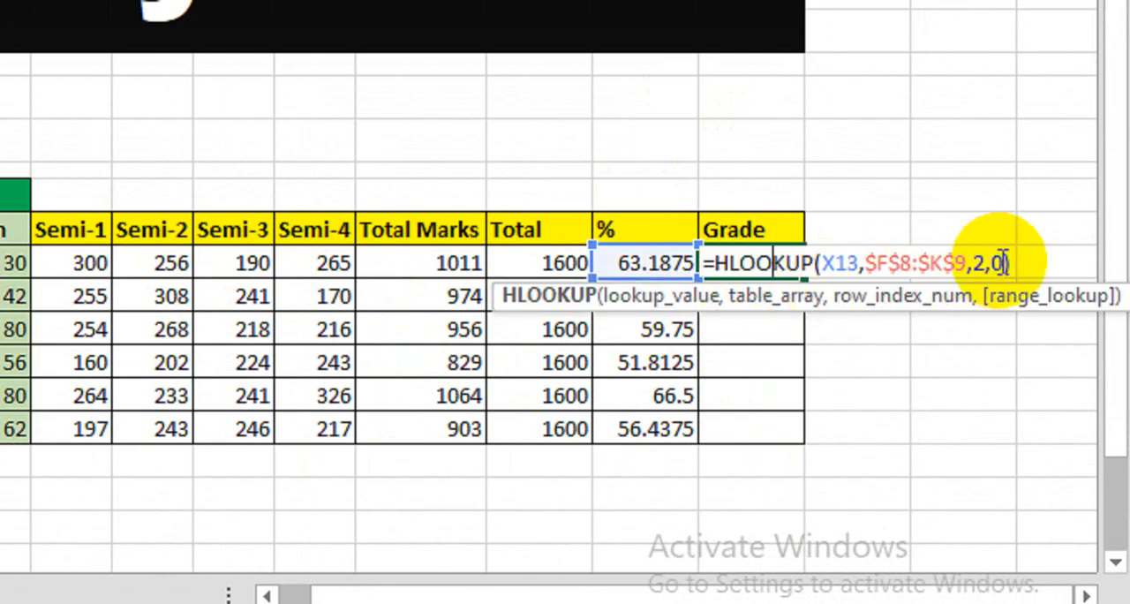
key(BackSpace)
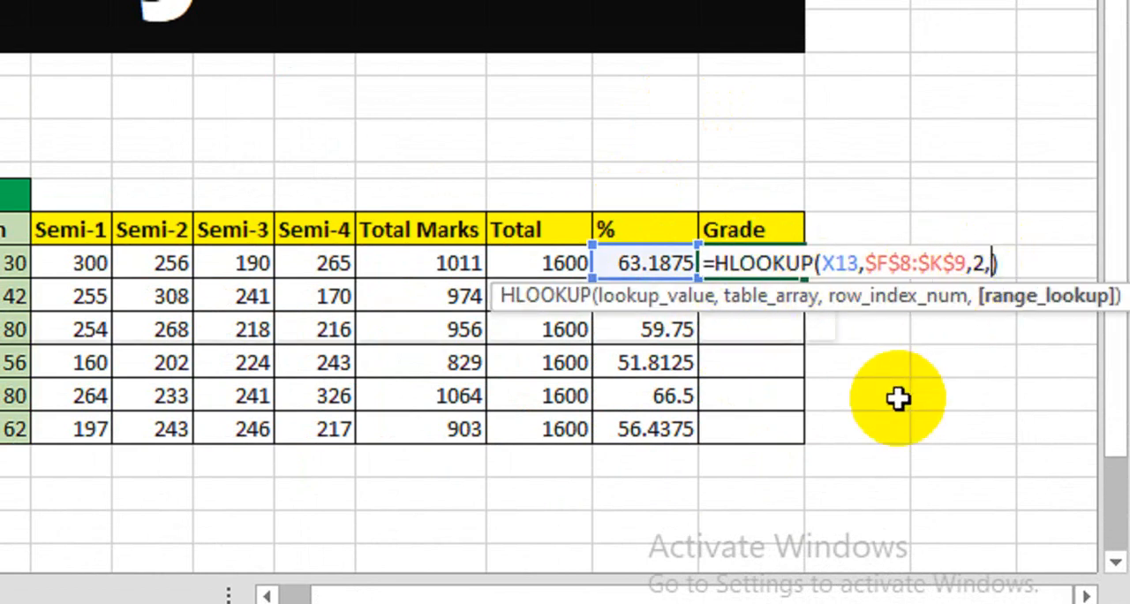
key(BackSpace)
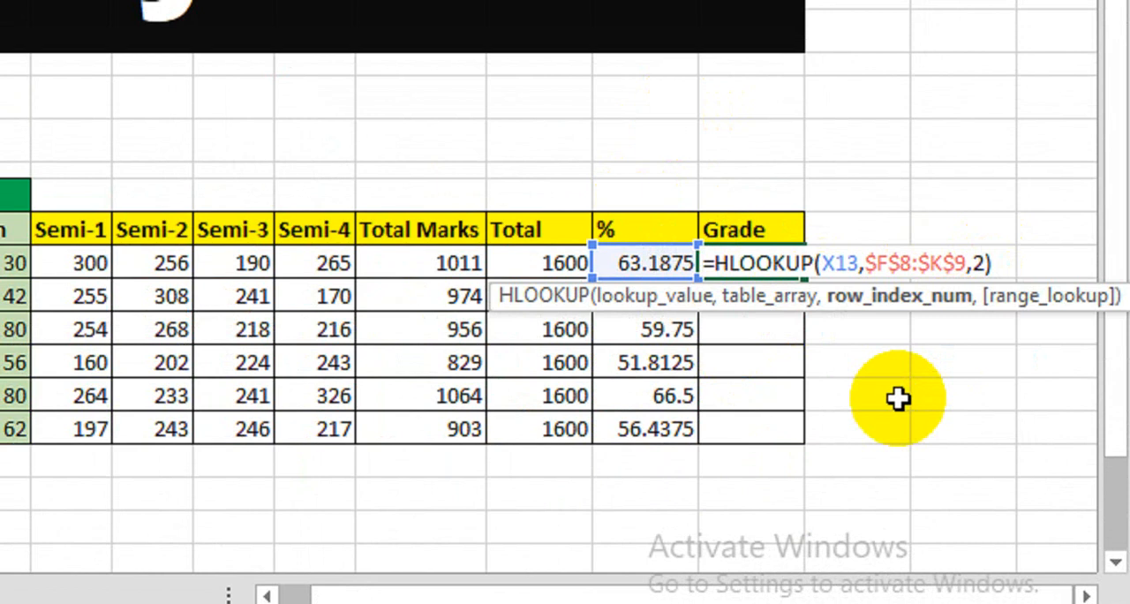
key(Return)
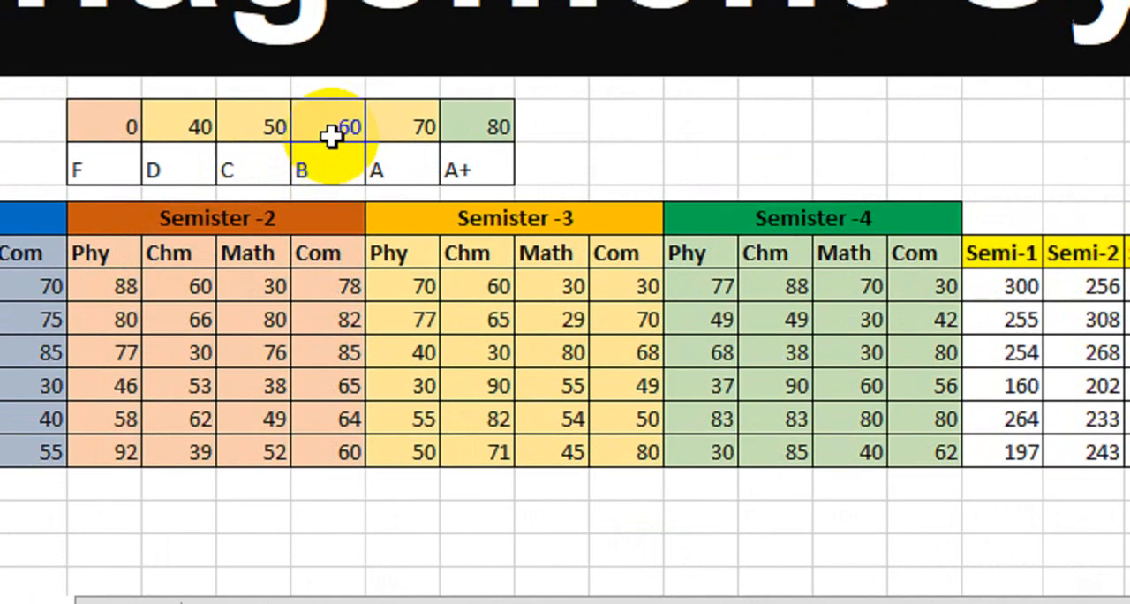
Step: Copy the first student's Grade formula down to the last student
drag(333, 111, 331, 133)
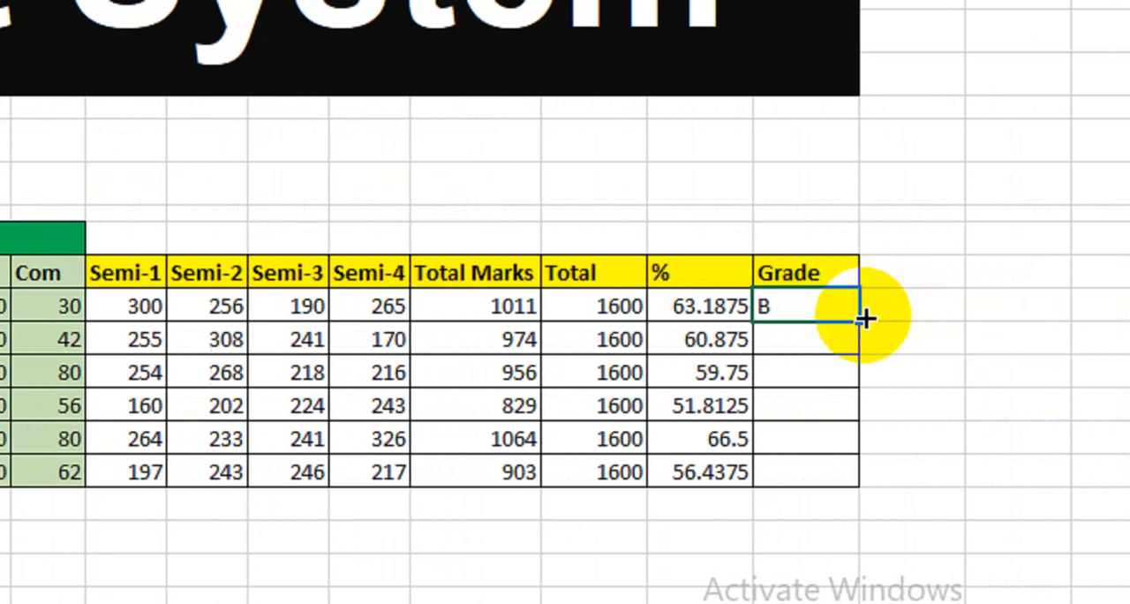
drag(1039, 323, 1020, 475)
drag(826, 465, 826, 468)
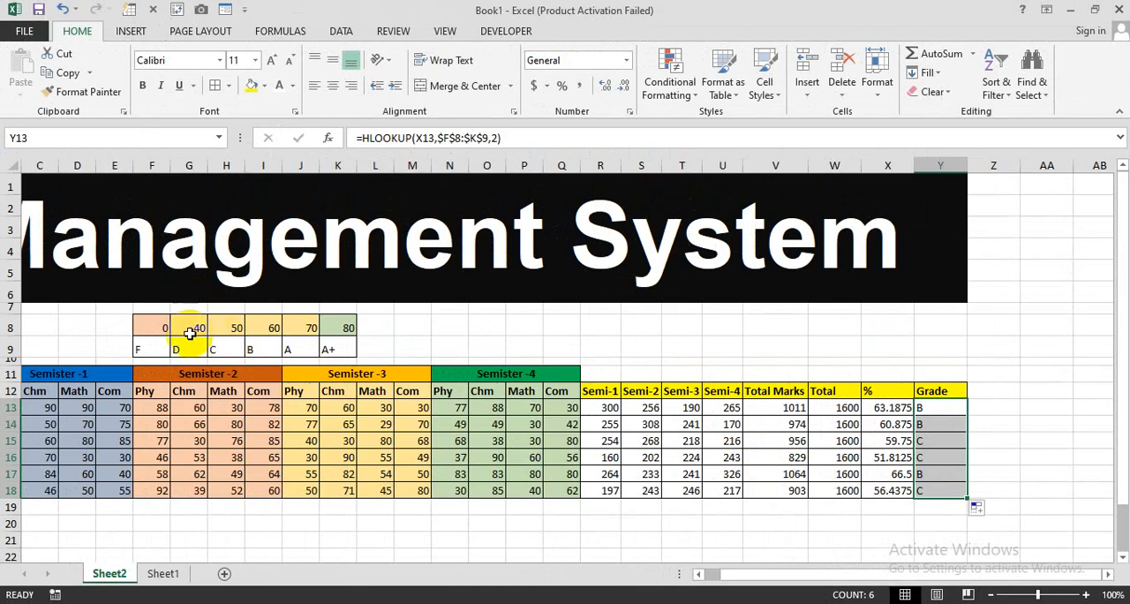
Step: Check the students' percentages and grades against the thresholds in the grade scale
drag(159, 328, 338, 349)
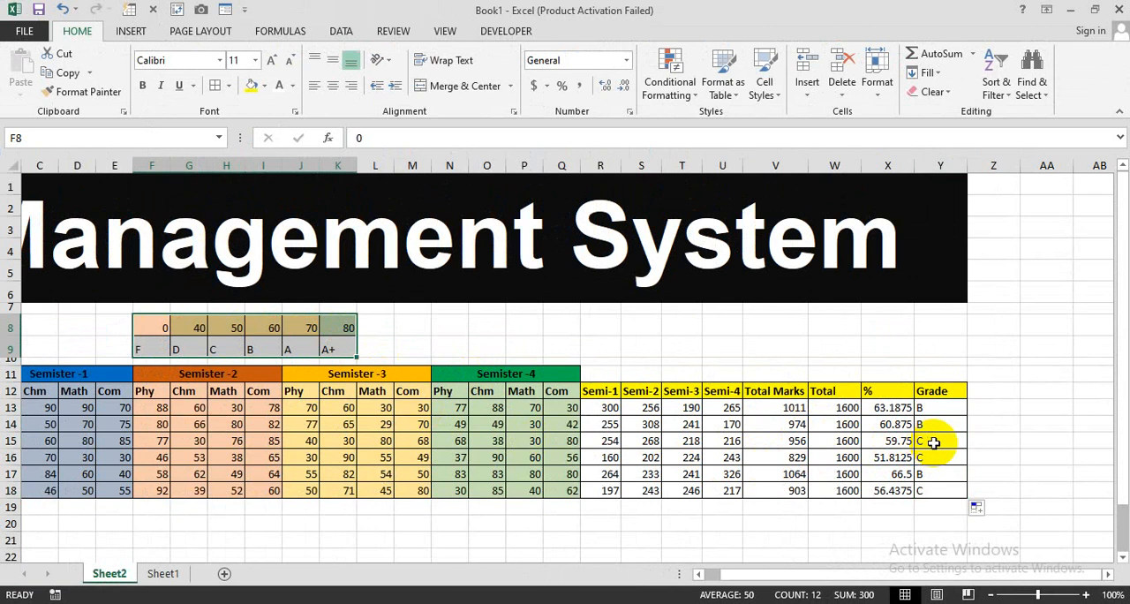
click(899, 441)
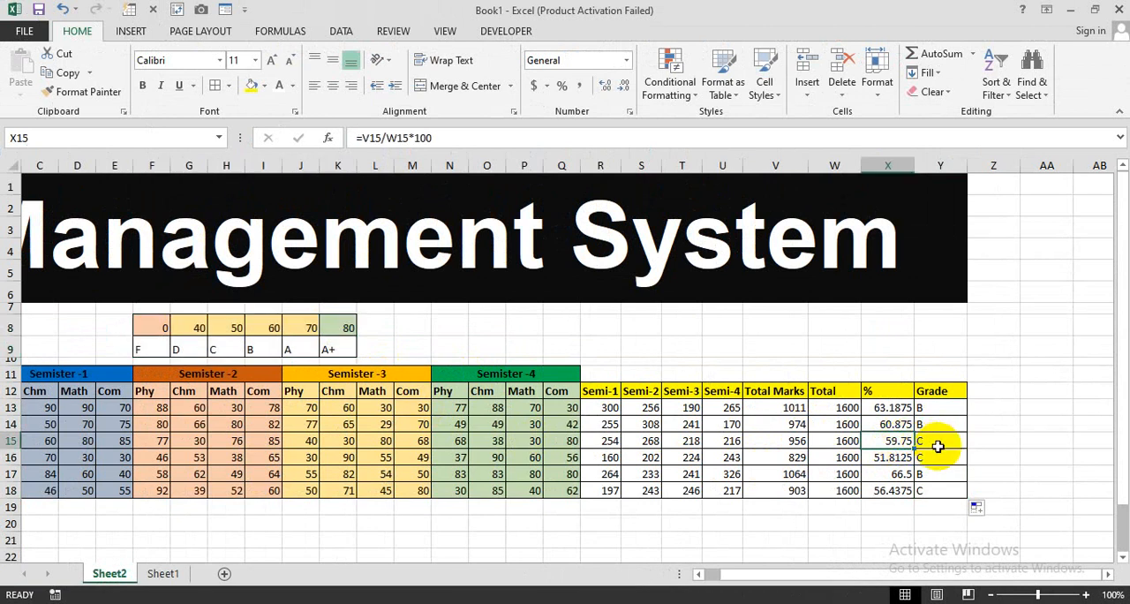
mouse_move(232, 329)
mouse_down()
mouse_move(240, 323)
mouse_move(240, 340)
mouse_up()
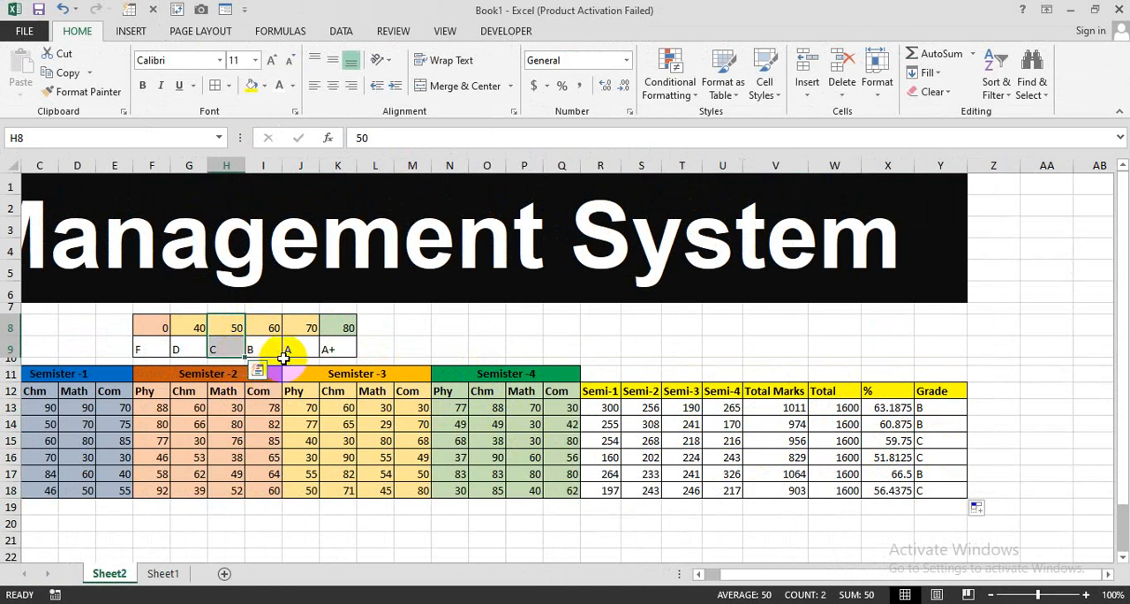
drag(937, 408, 924, 488)
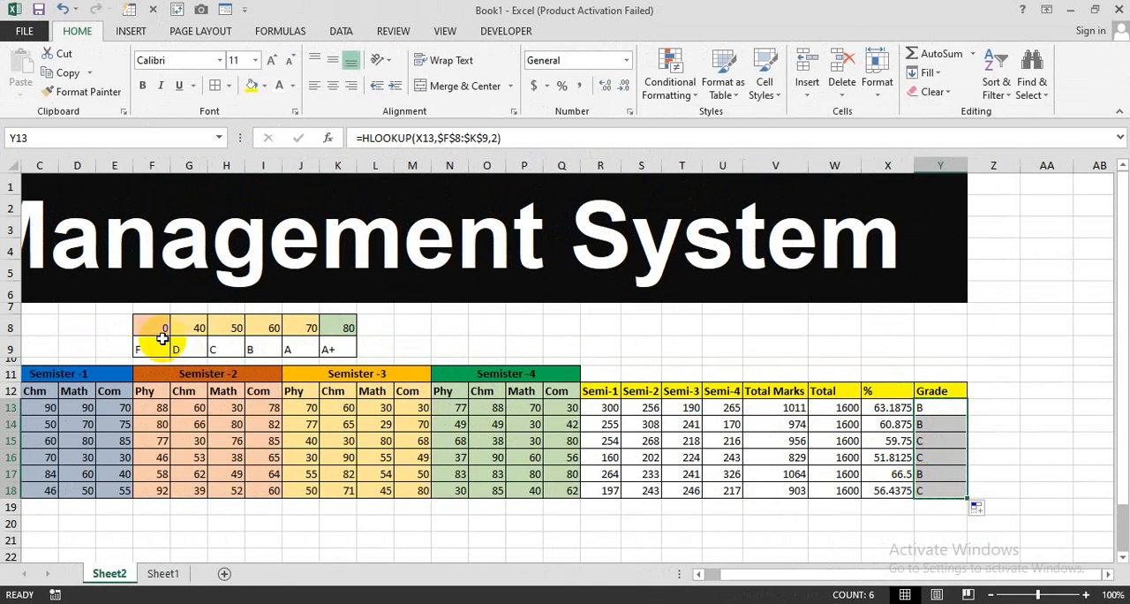
drag(161, 327, 330, 337)
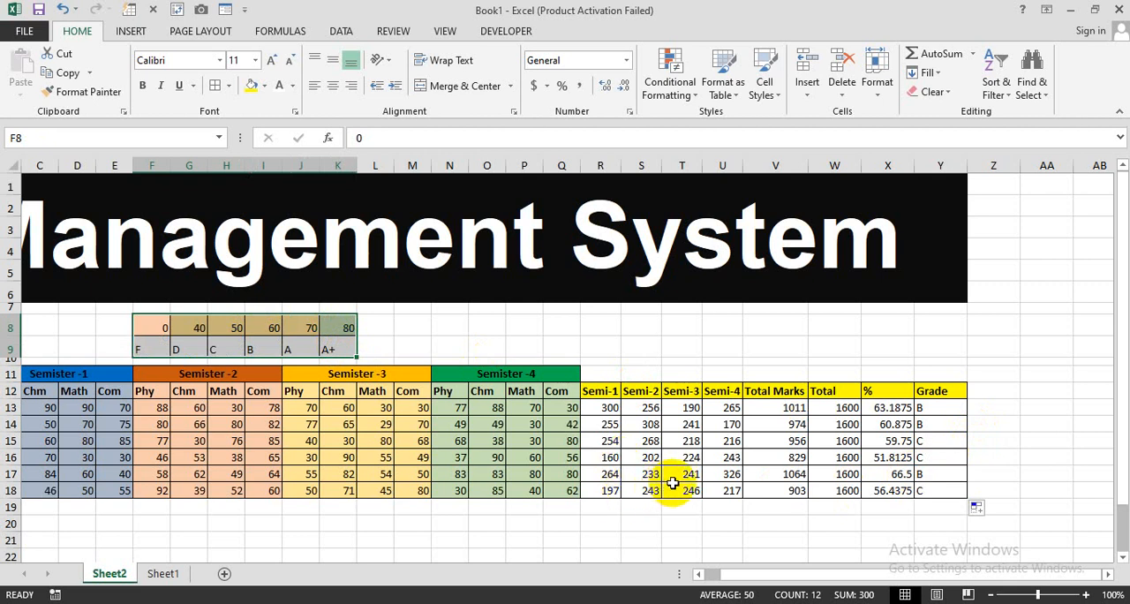
Step: Copy the threshold row F8:K8 and paste it transposed below the marks table, starting at V20
scroll(673, 483, down, 2)
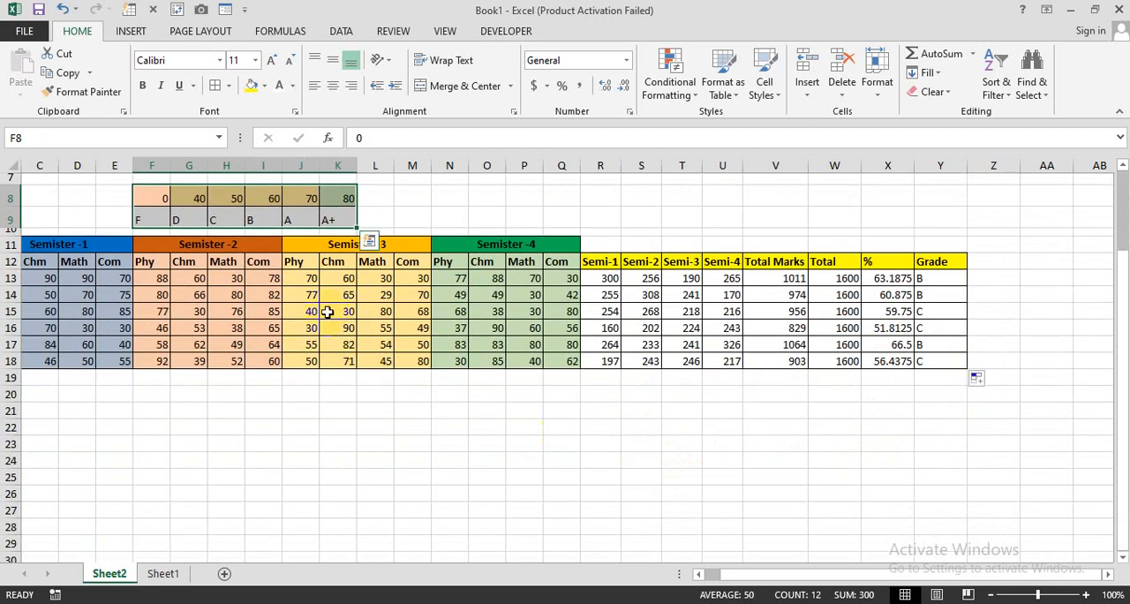
drag(163, 197, 332, 197)
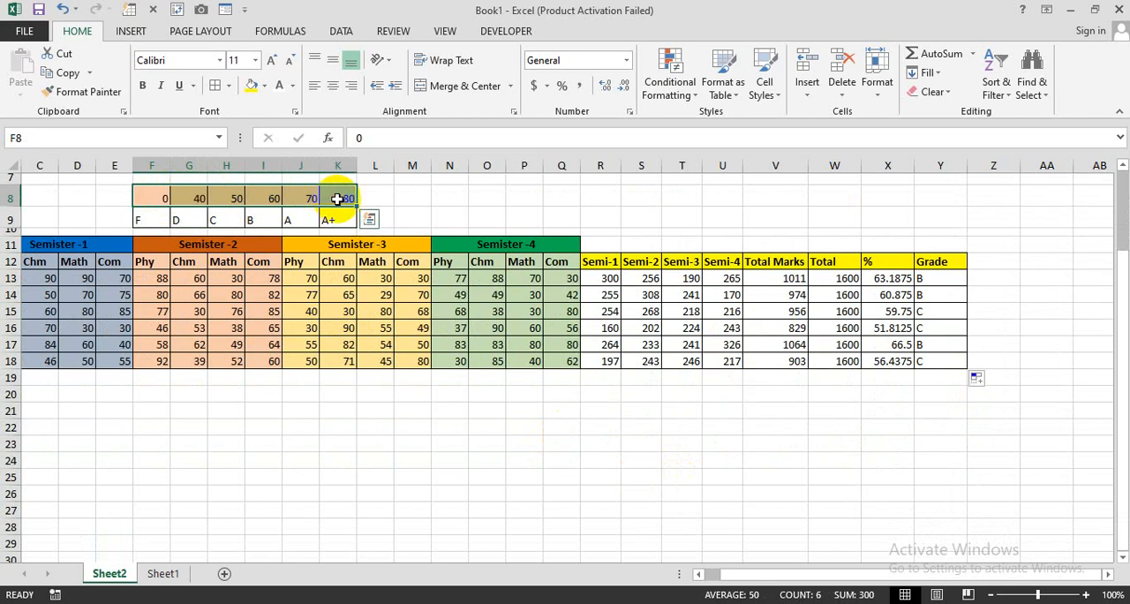
key(ctrl+c)
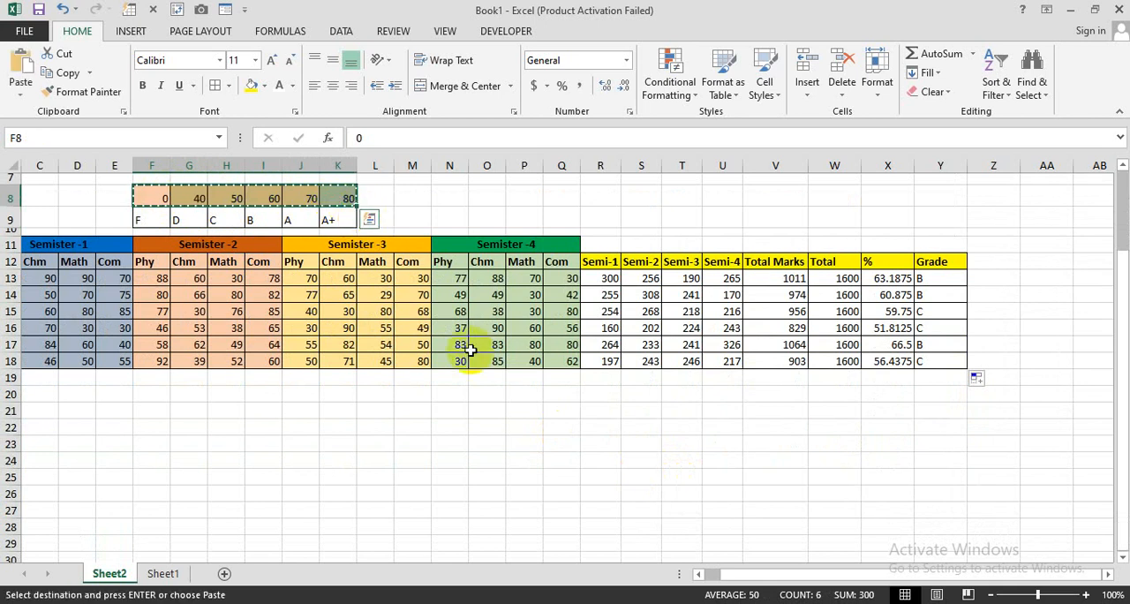
click(760, 397)
right_click(762, 395)
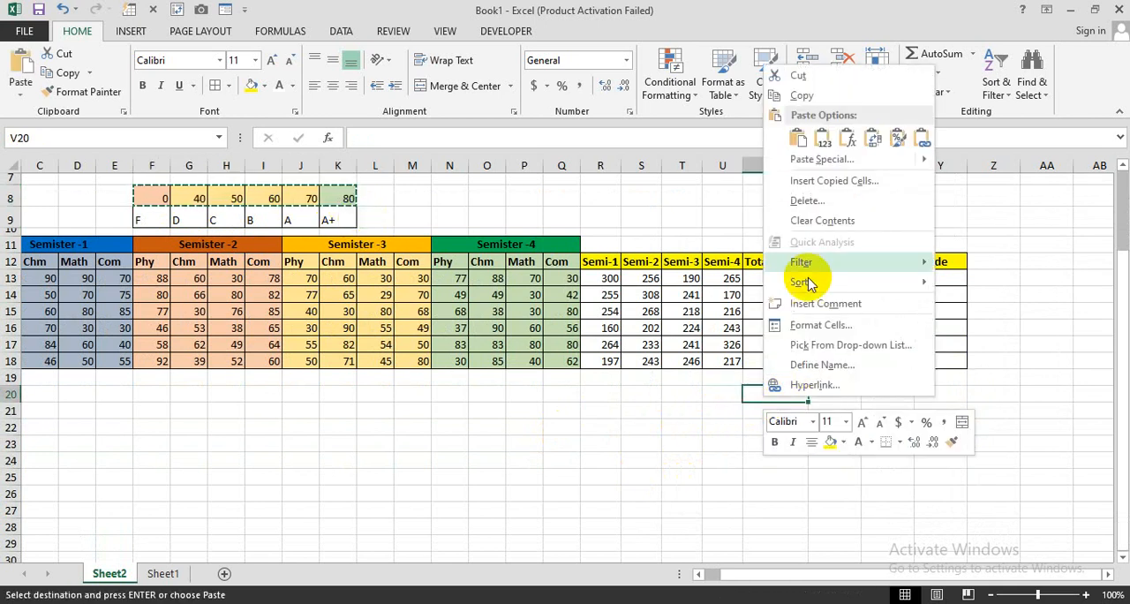
click(817, 160)
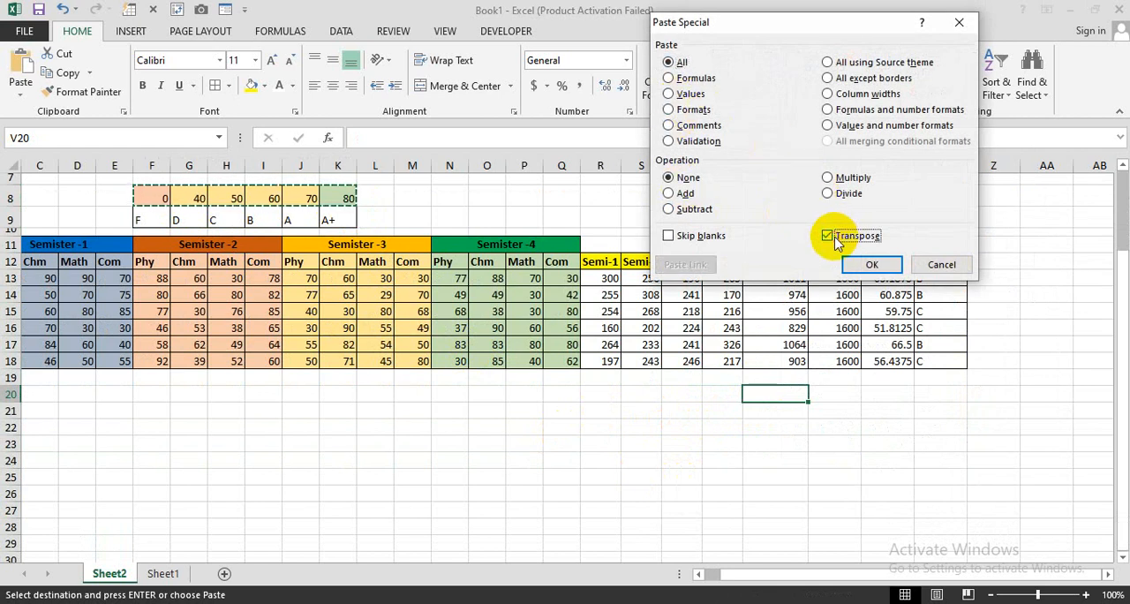
click(869, 264)
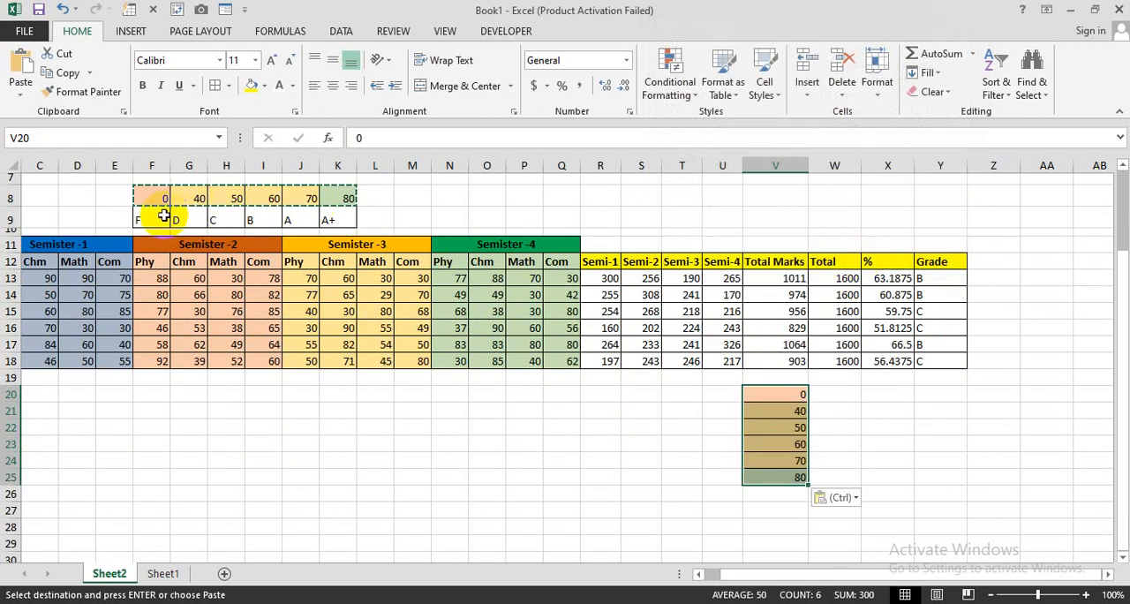
Step: Copy the grade letters F9:K9 and paste them transposed beside the vertical thresholds, starting at W20
drag(164, 215, 290, 219)
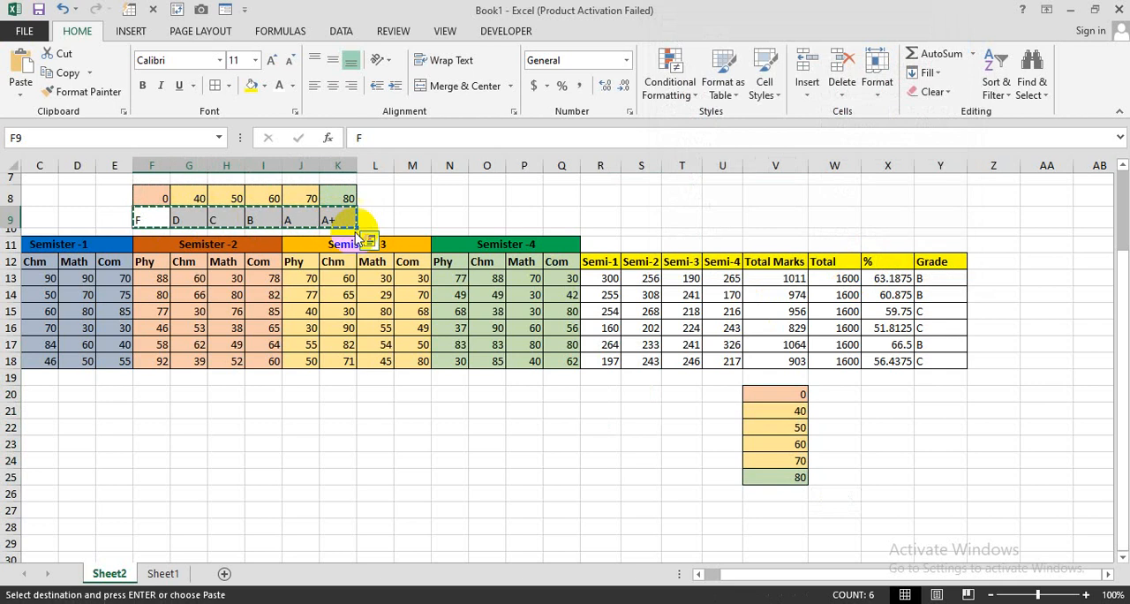
click(821, 394)
right_click(821, 394)
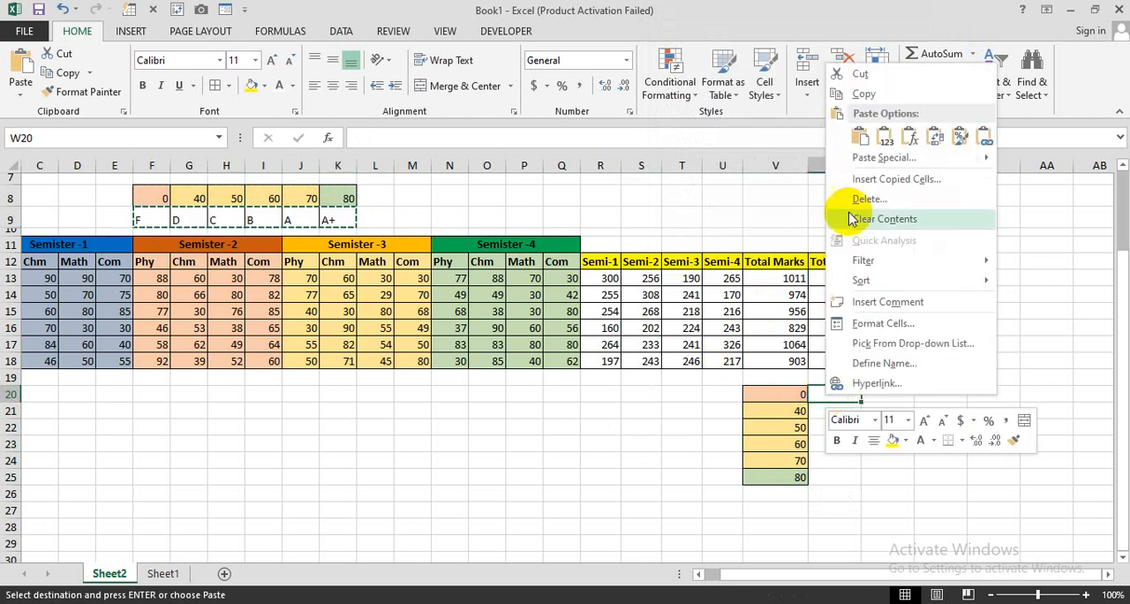
key(Escape)
key(ctrl+alt+v)
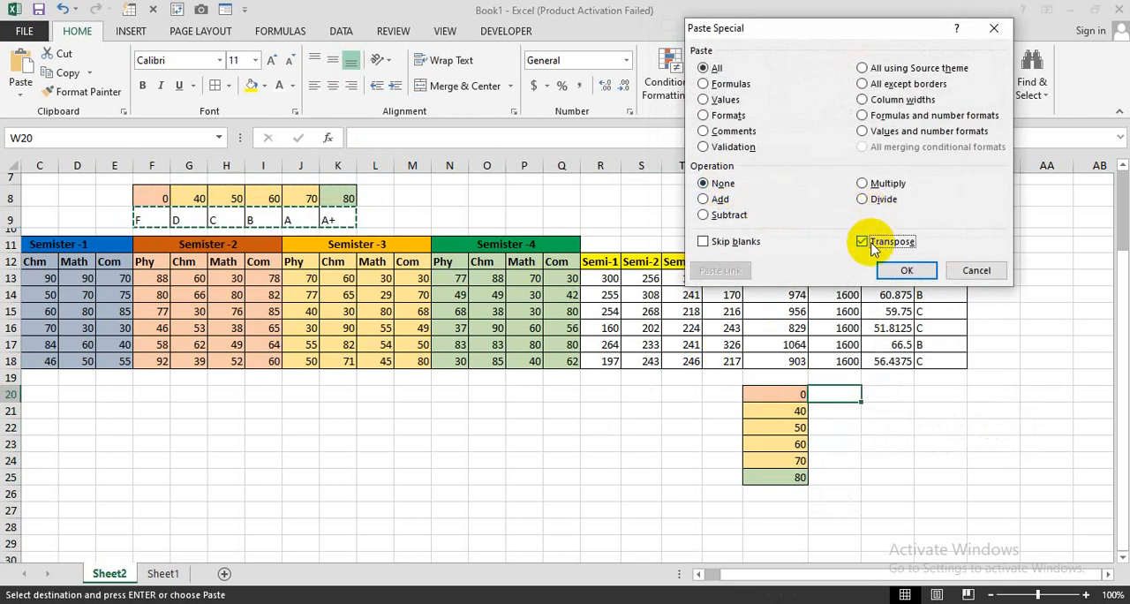
click(898, 271)
drag(780, 396, 821, 476)
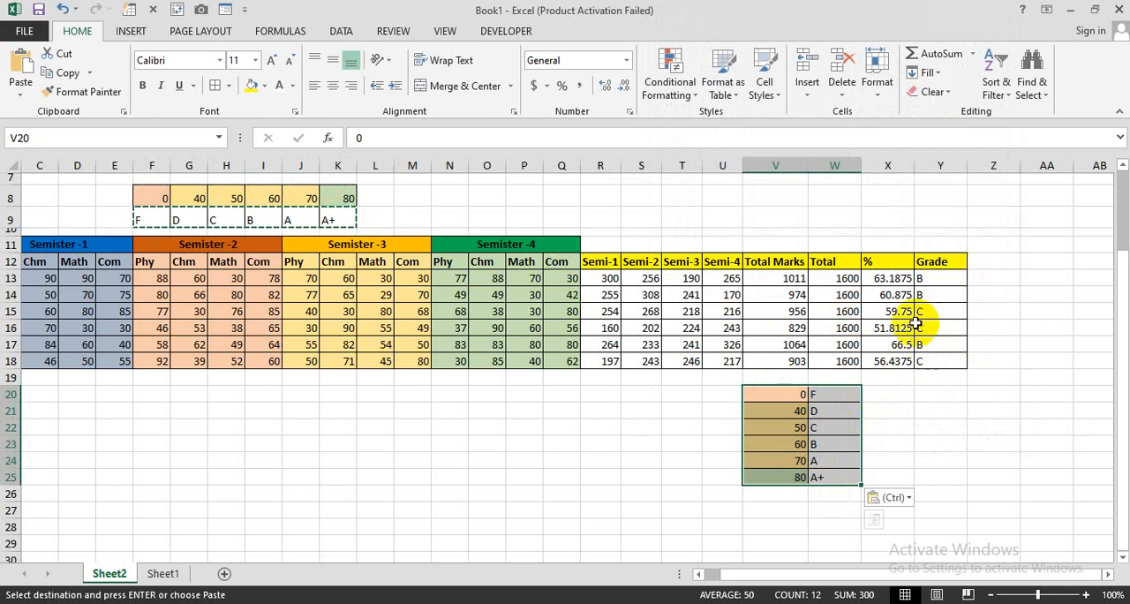
Step: Copy the Grade header into Z12 and apply borders to the new column Z12:Z18
click(995, 262)
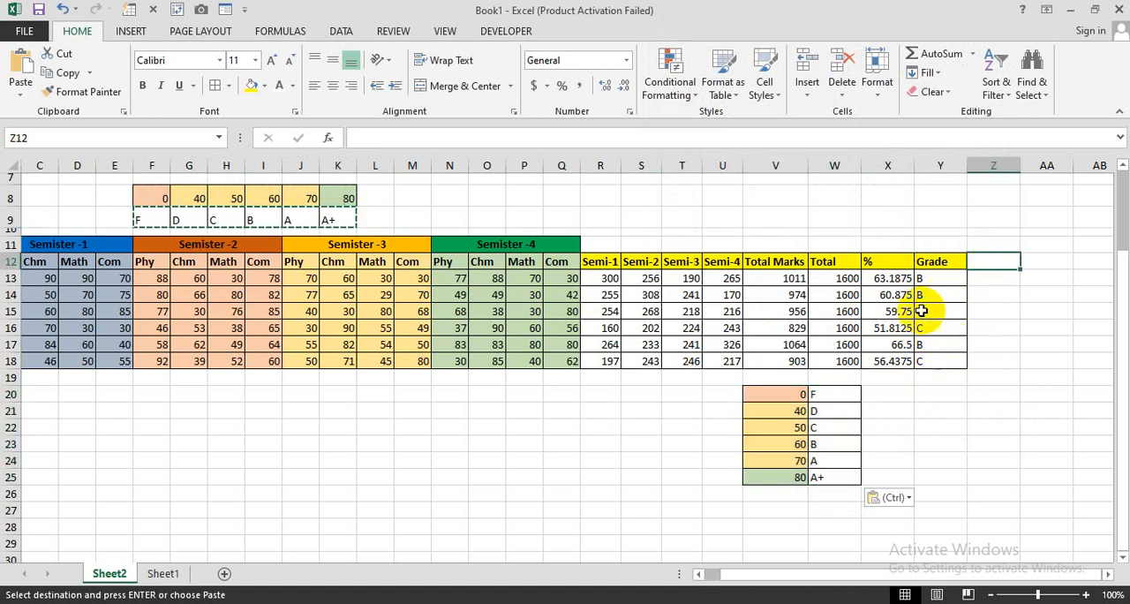
key(Left)
key(ctrl+c)
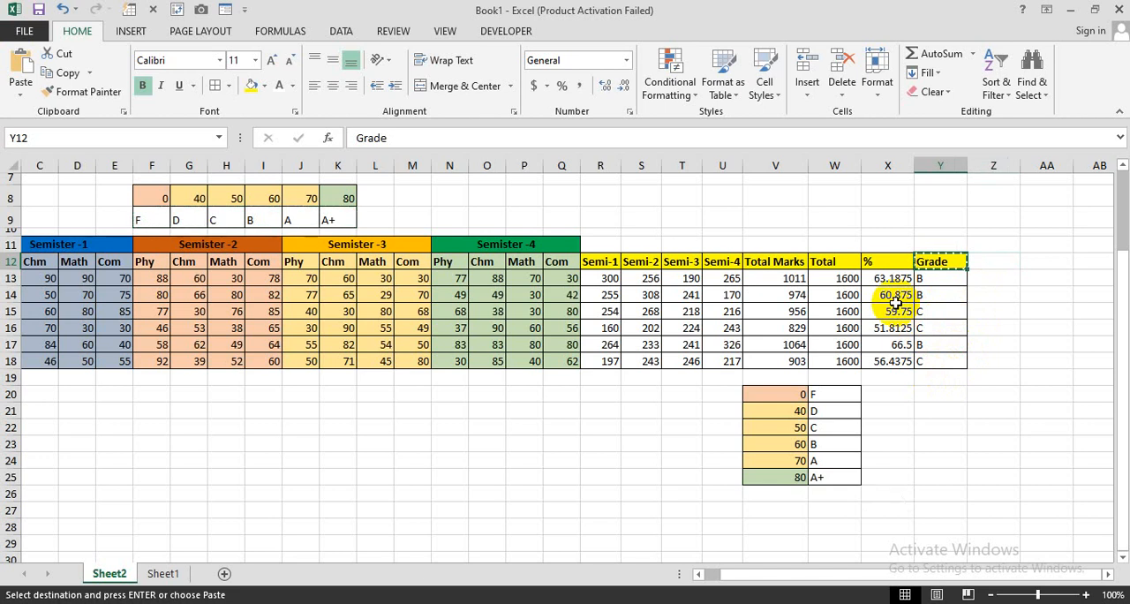
click(986, 261)
key(ctrl+v)
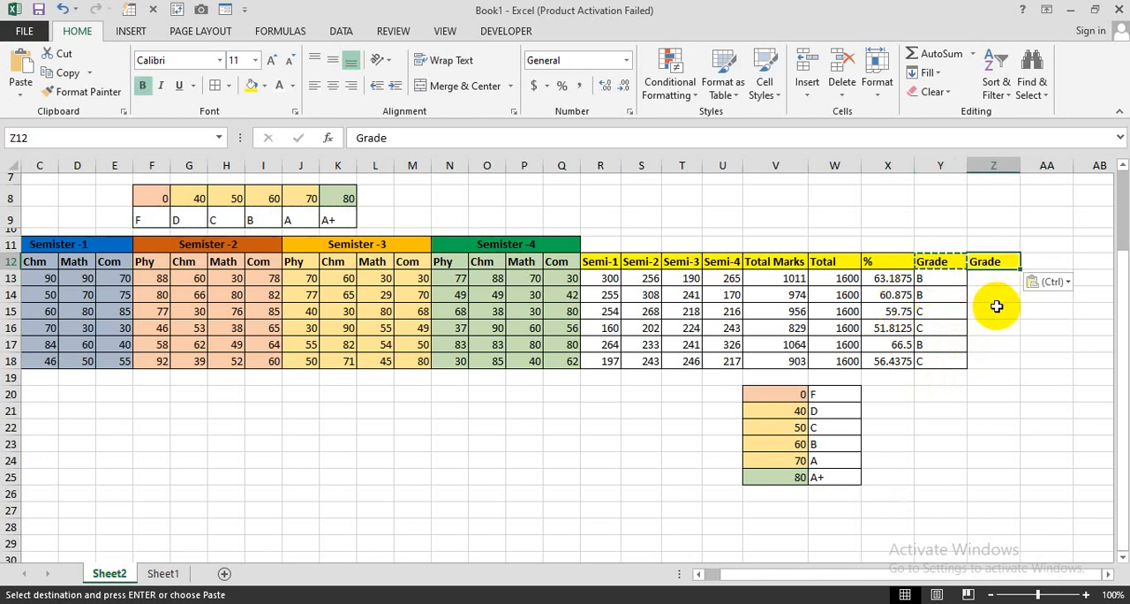
drag(1005, 261, 1004, 360)
click(216, 85)
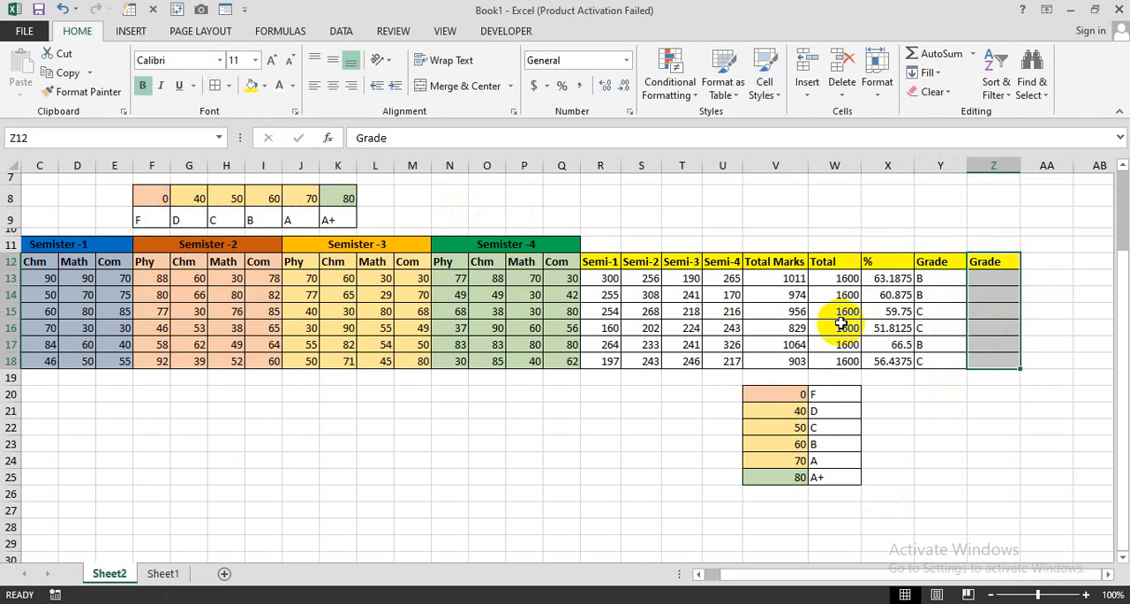
click(982, 395)
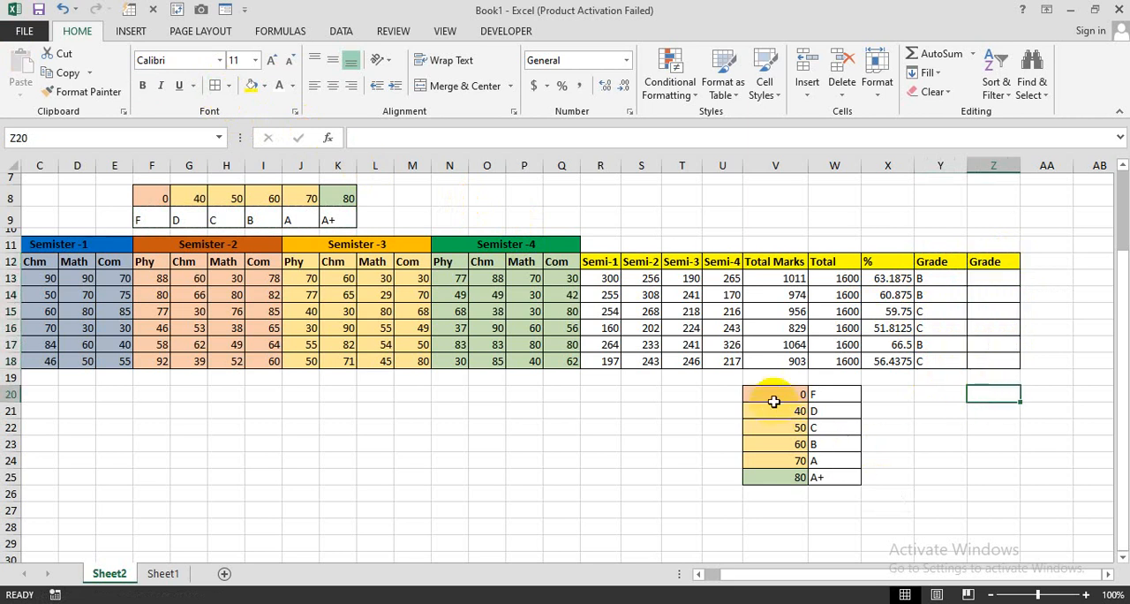
Step: Start a VLOOKUP formula in Z13 with the first student's percentage X13 as the lookup value
drag(774, 402, 840, 472)
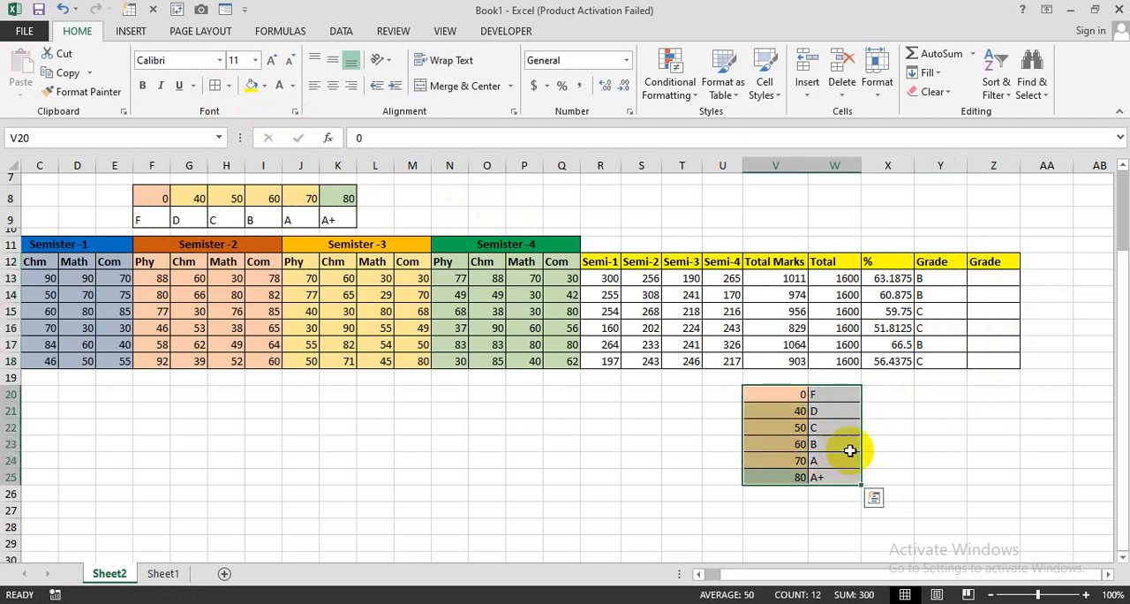
click(981, 280)
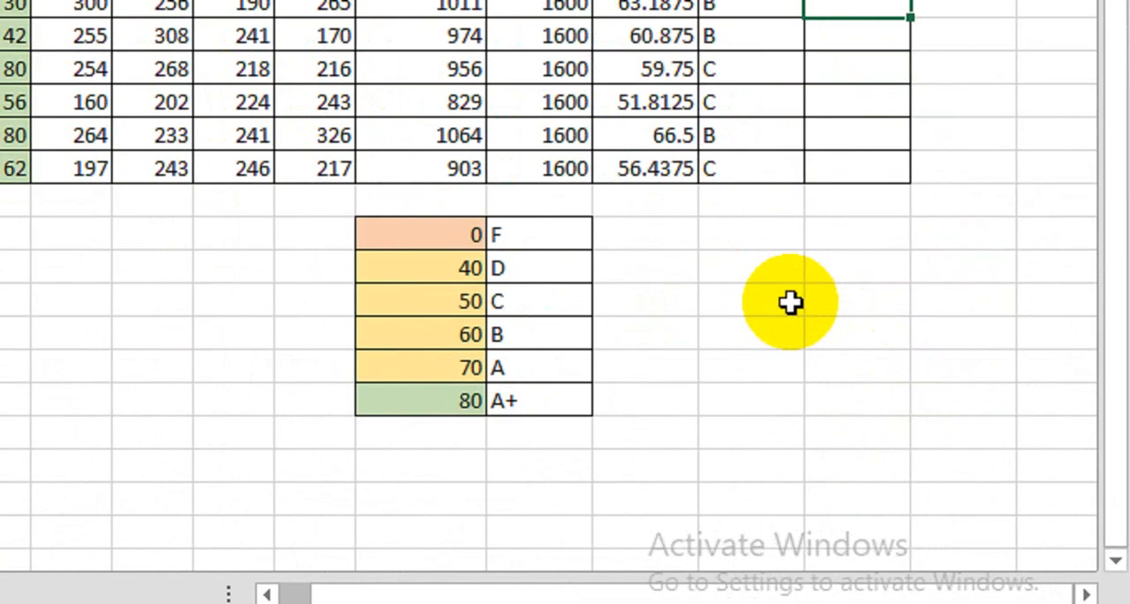
text(=vlo)
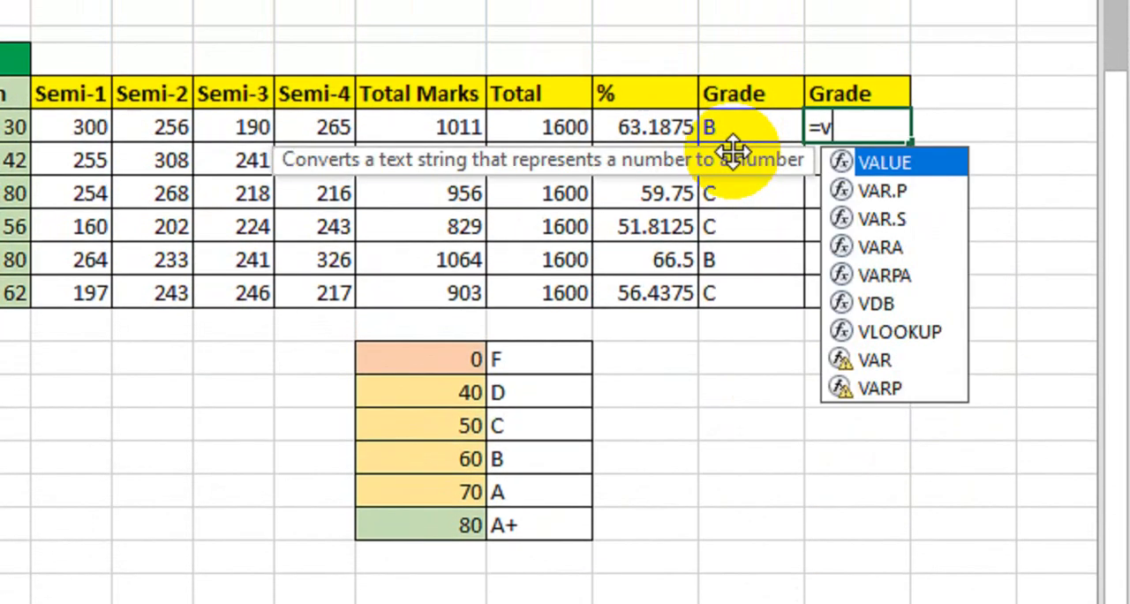
key(Tab)
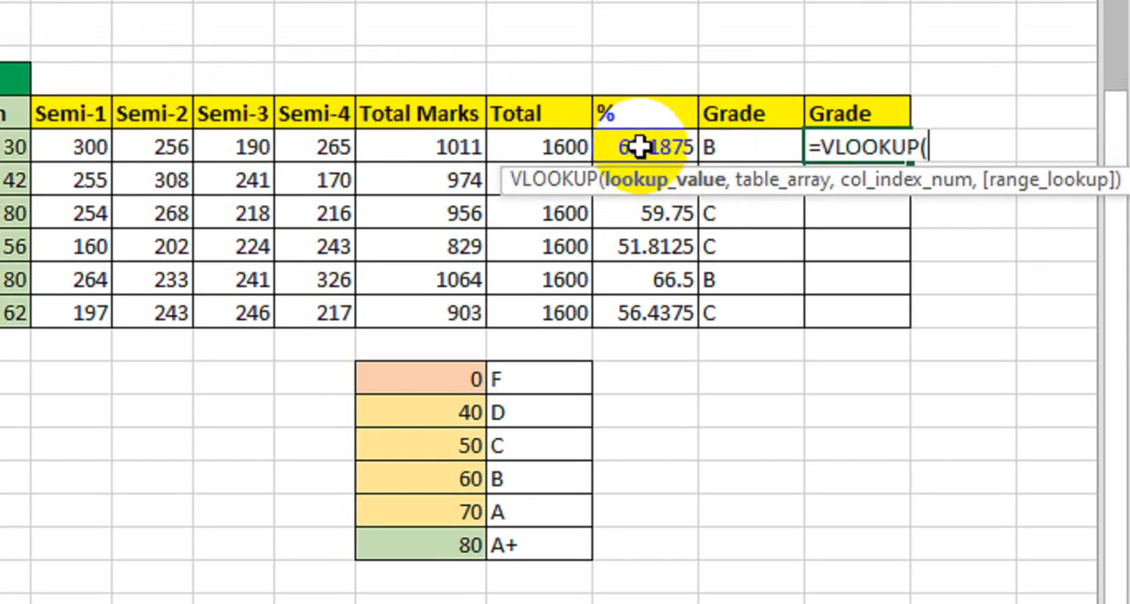
click(651, 128)
text(,)
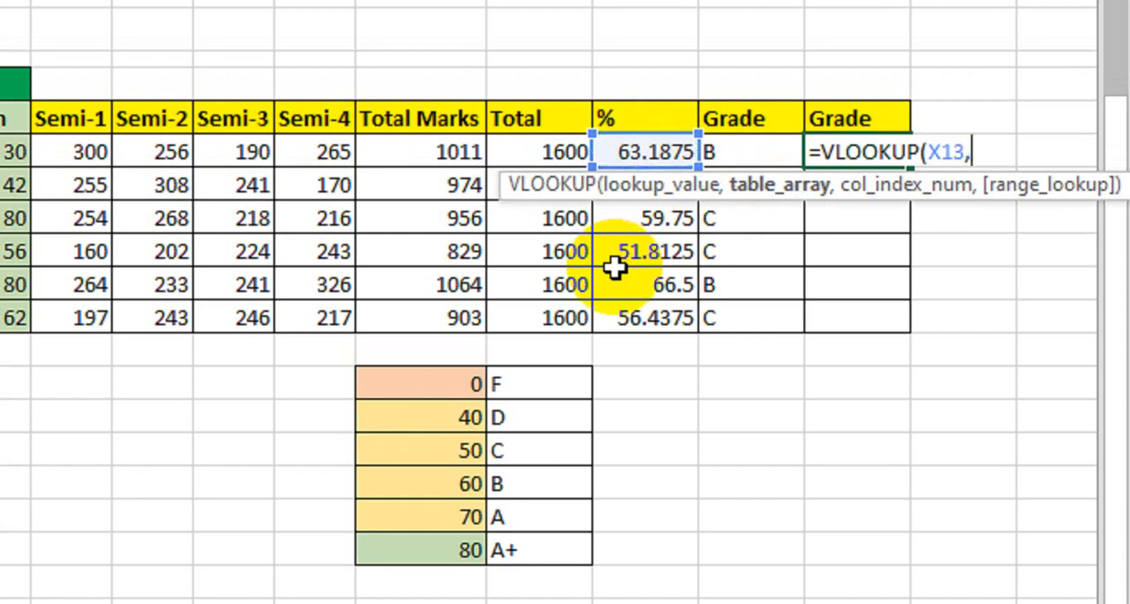
drag(439, 385, 507, 549)
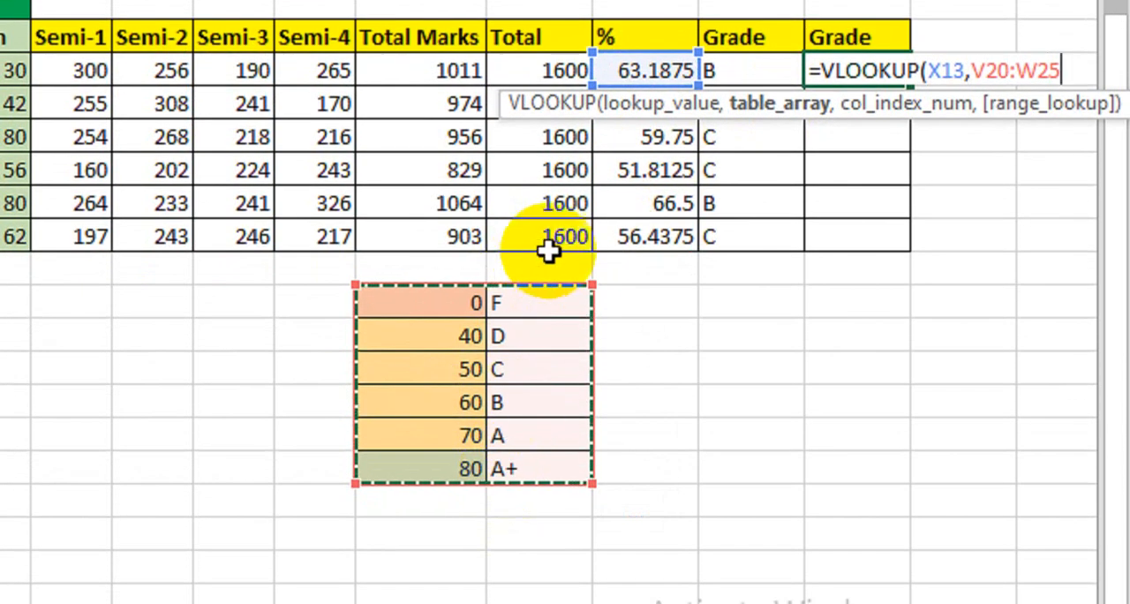
text(,)
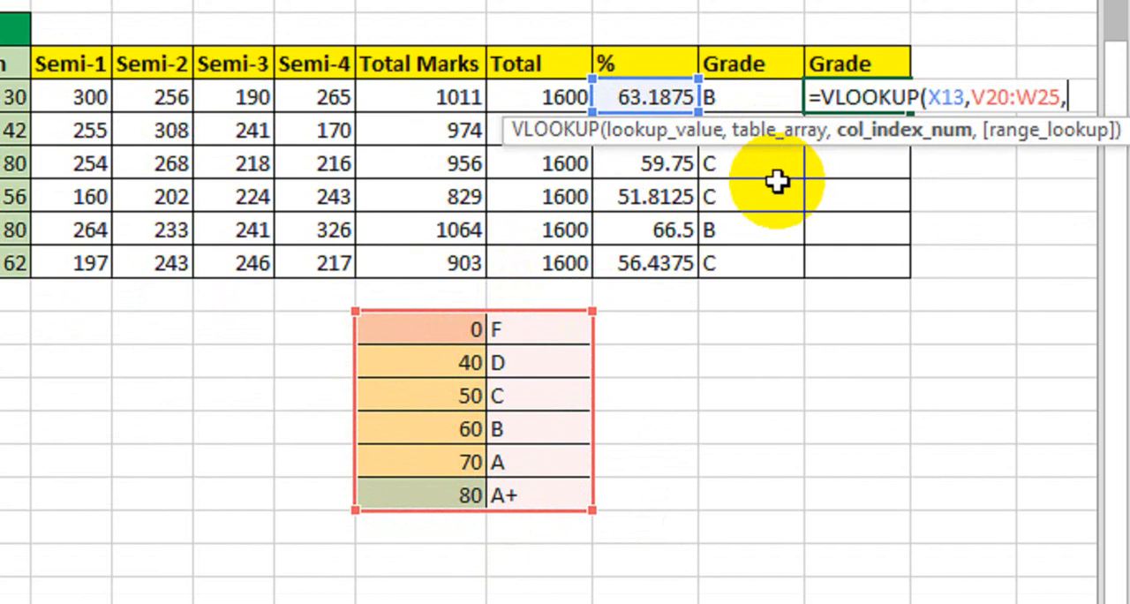
key(BackSpace)
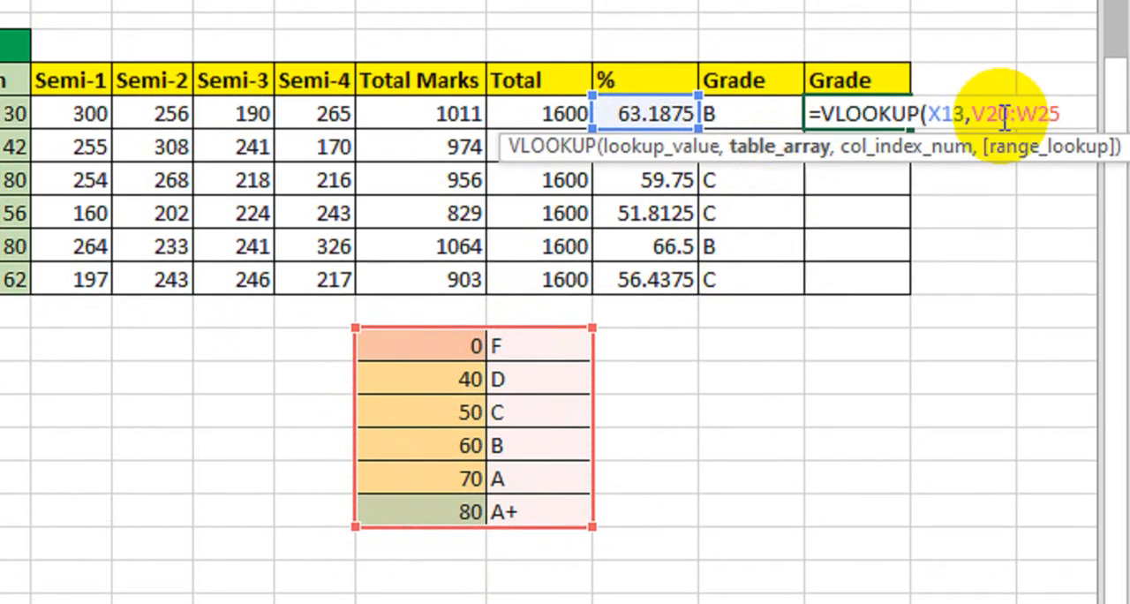
key(BackSpace)
key(BackSpace)
key(BackSpace)
key(BackSpace)
key(BackSpace)
key(BackSpace)
key(BackSpace)
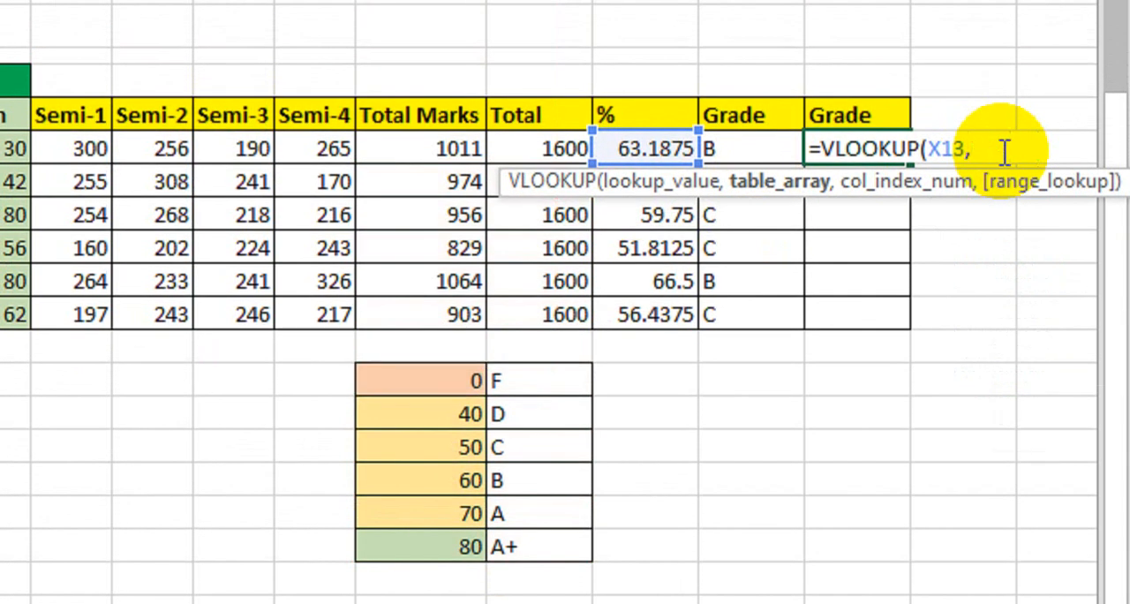
Step: Complete the VLOOKUP with the vertical grade table $V$20:$W$25 as an absolute range, column index 2 and range lookup 1
drag(472, 369, 510, 541)
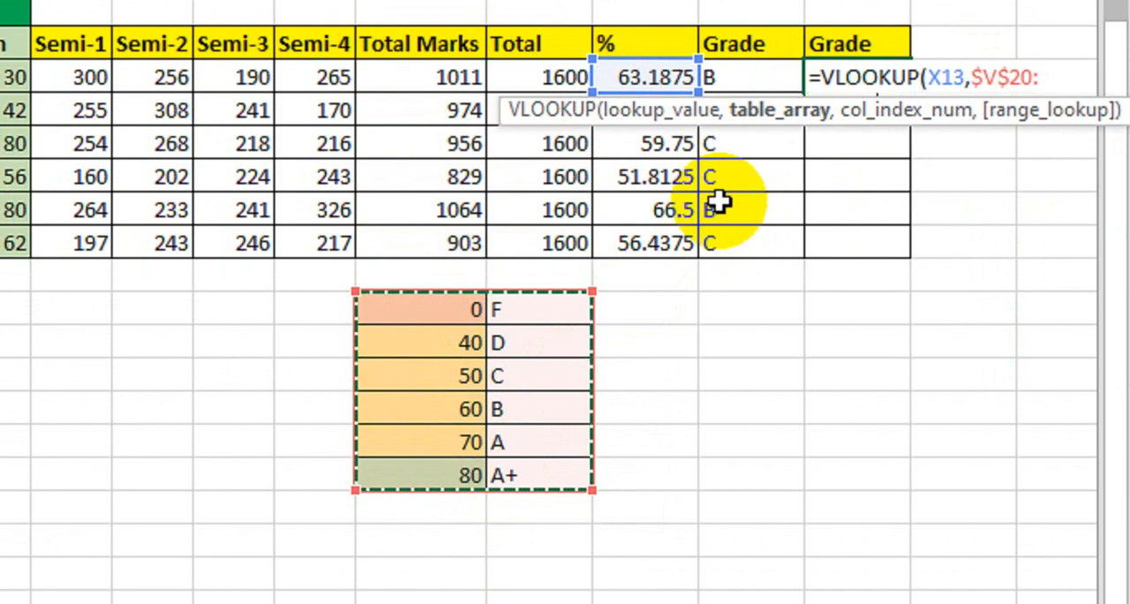
text(,)
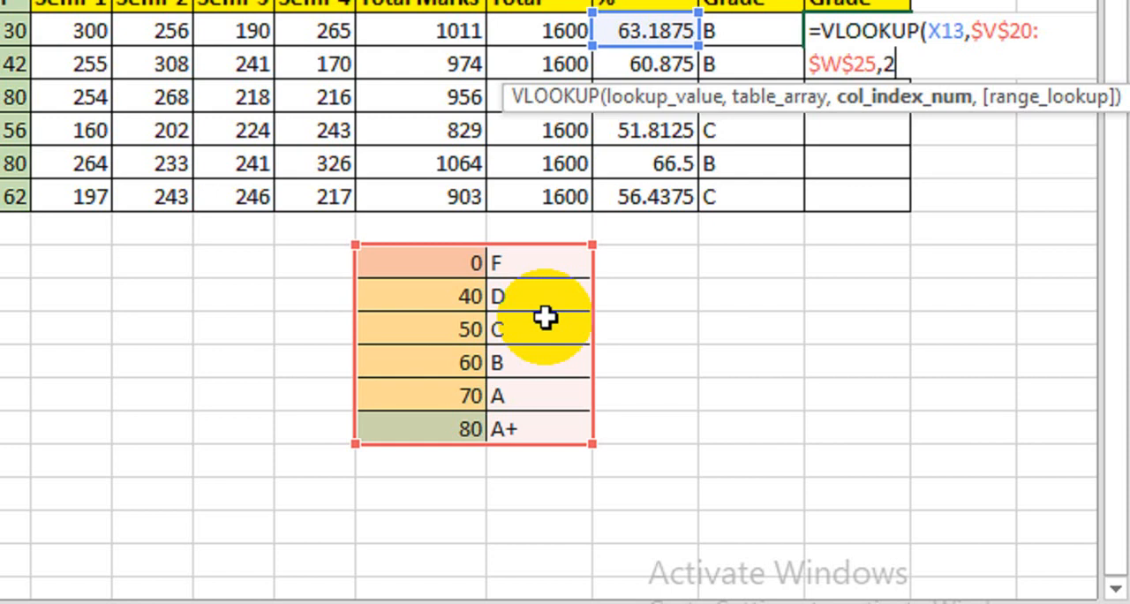
text(2,)
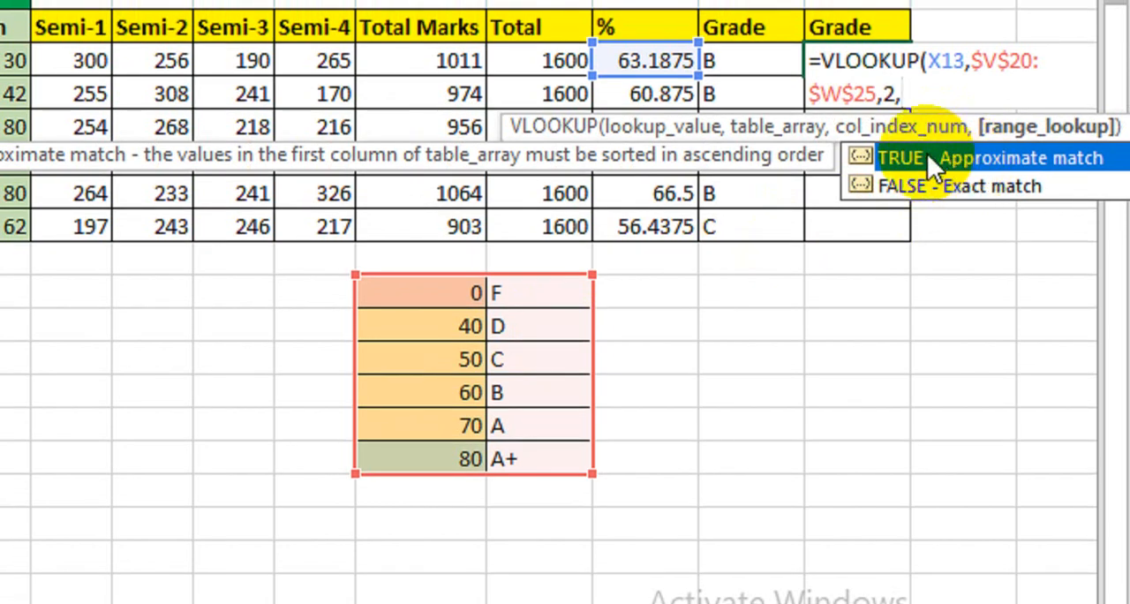
text(1)
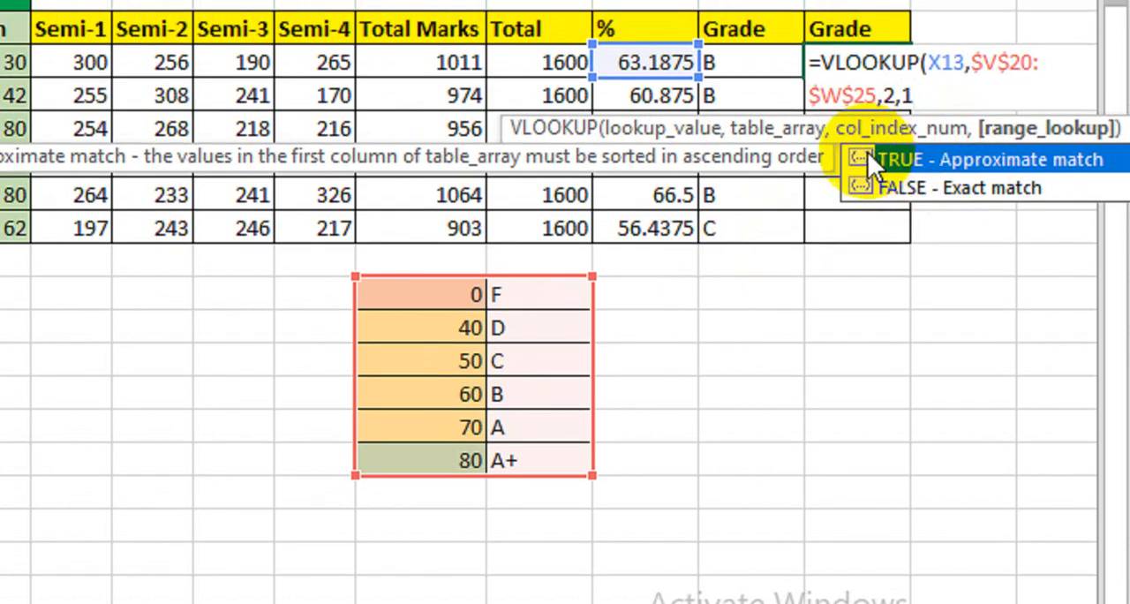
text())
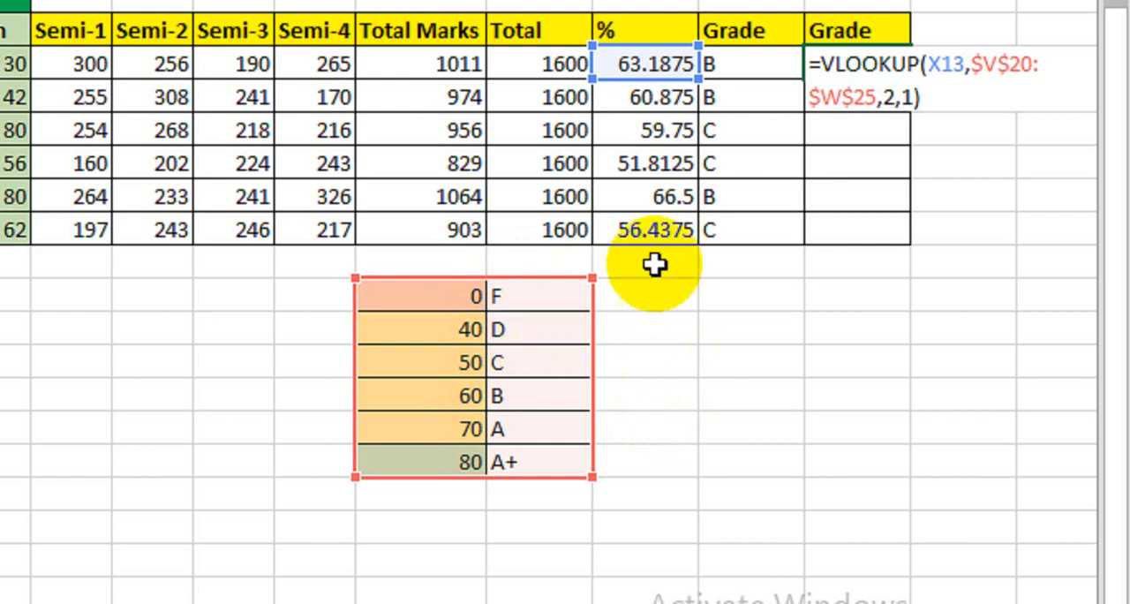
key(Return)
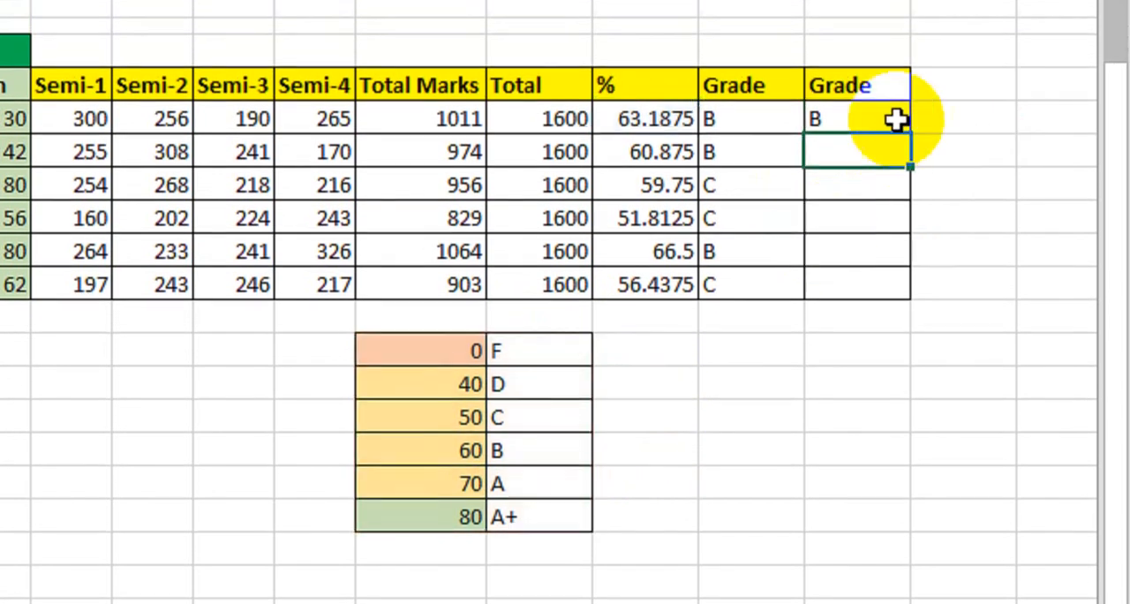
Step: Copy the VLOOKUP grade formula from Z13 down to the last student
click(896, 121)
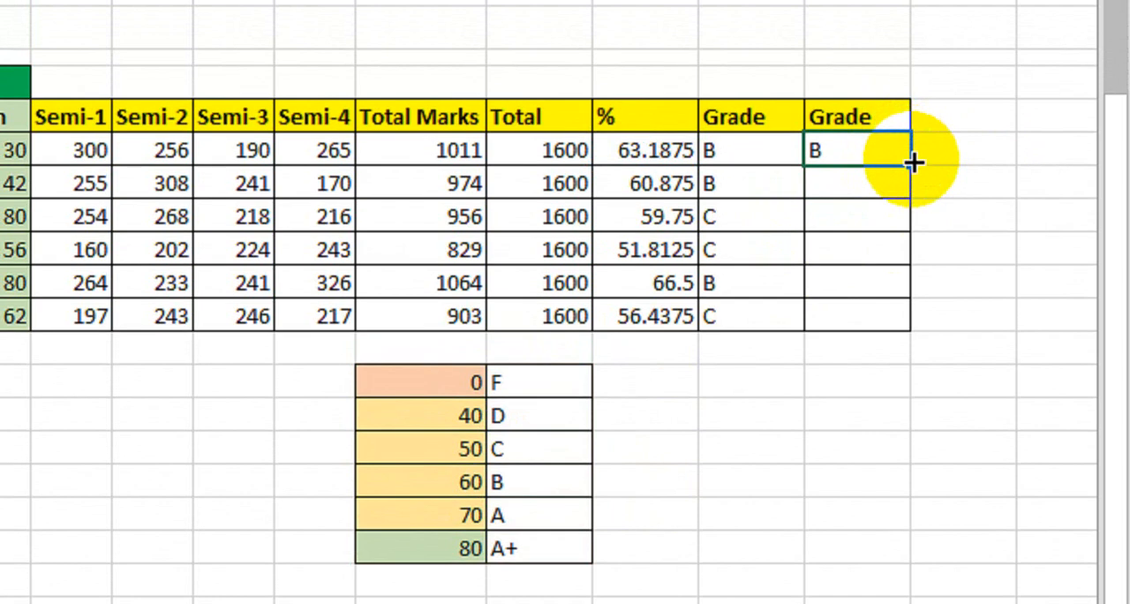
drag(911, 134, 889, 285)
drag(843, 162, 730, 318)
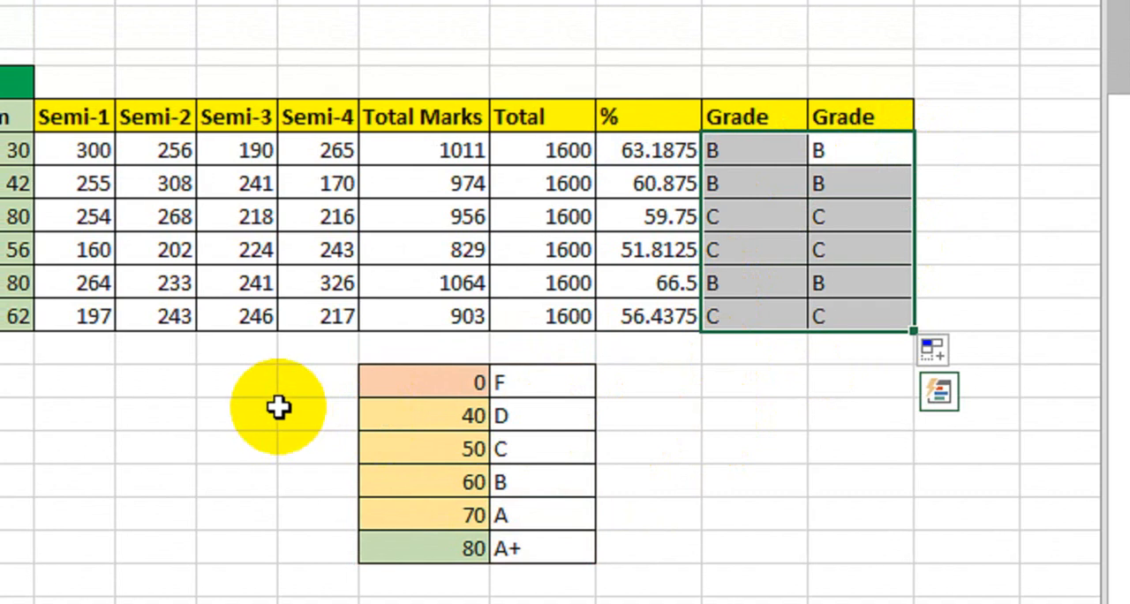
Step: Review the vertical grade table and the first student's VLOOKUP formula against the horizontal grade scale and finished sheet
drag(386, 382, 530, 548)
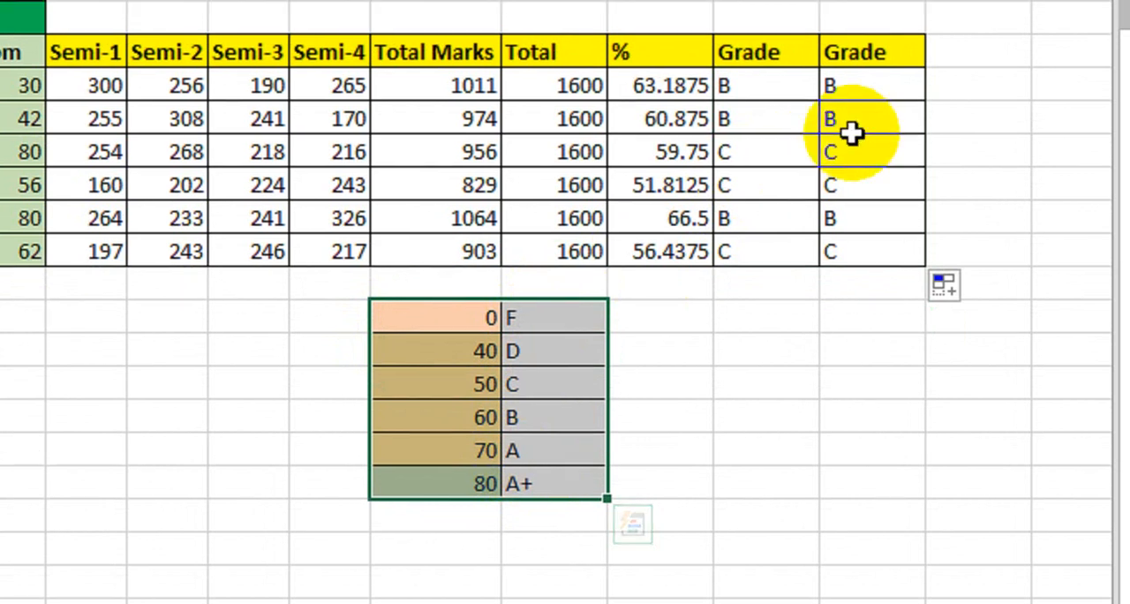
click(870, 79)
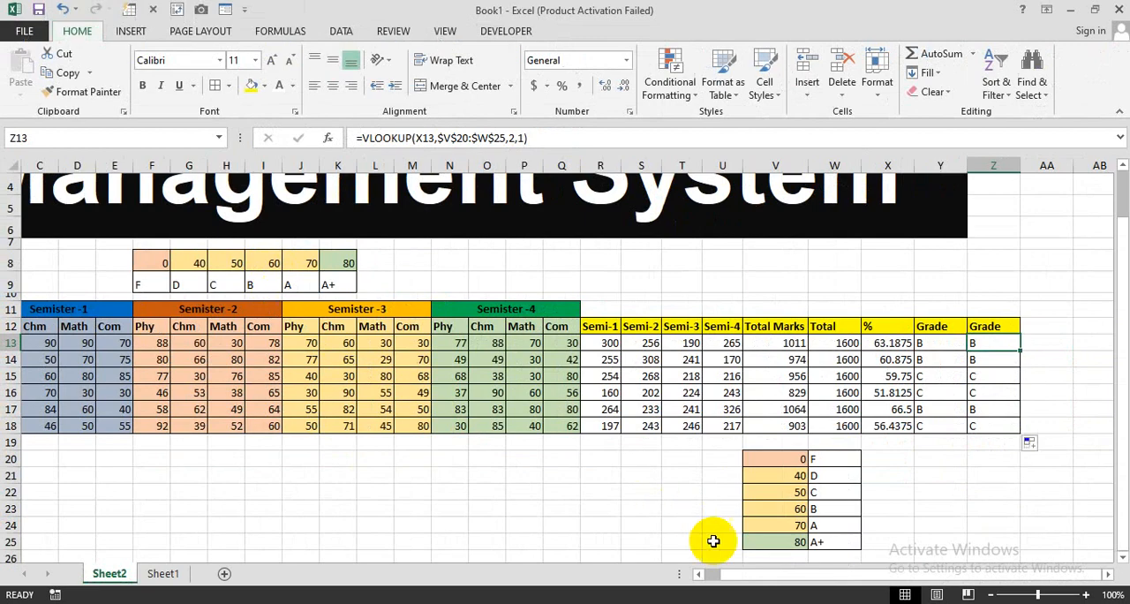
drag(735, 575, 700, 574)
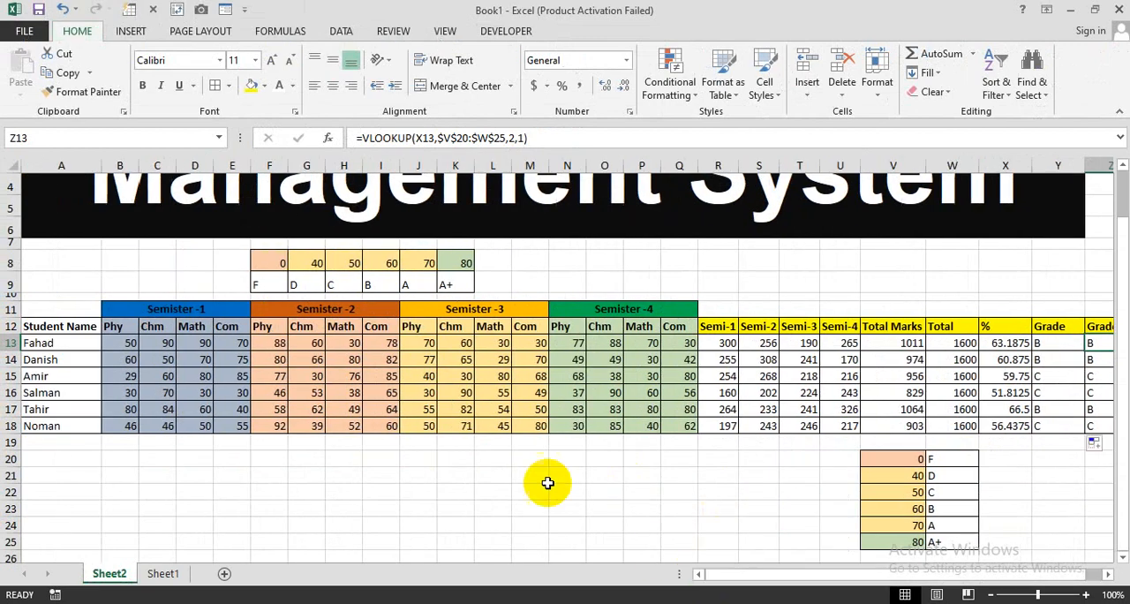
scroll(547, 483, up, 1)
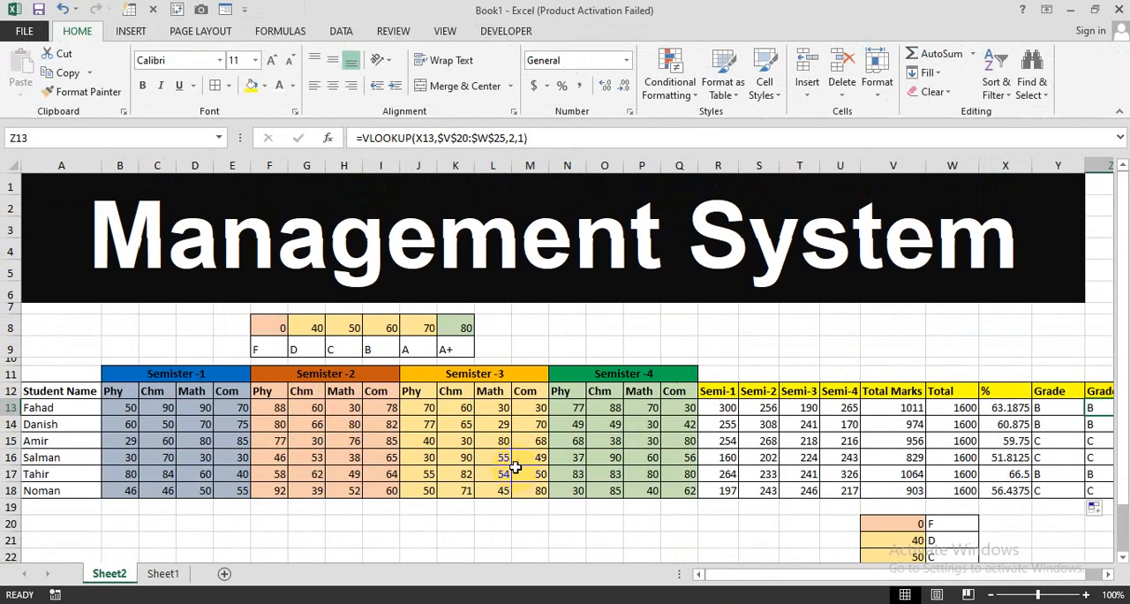